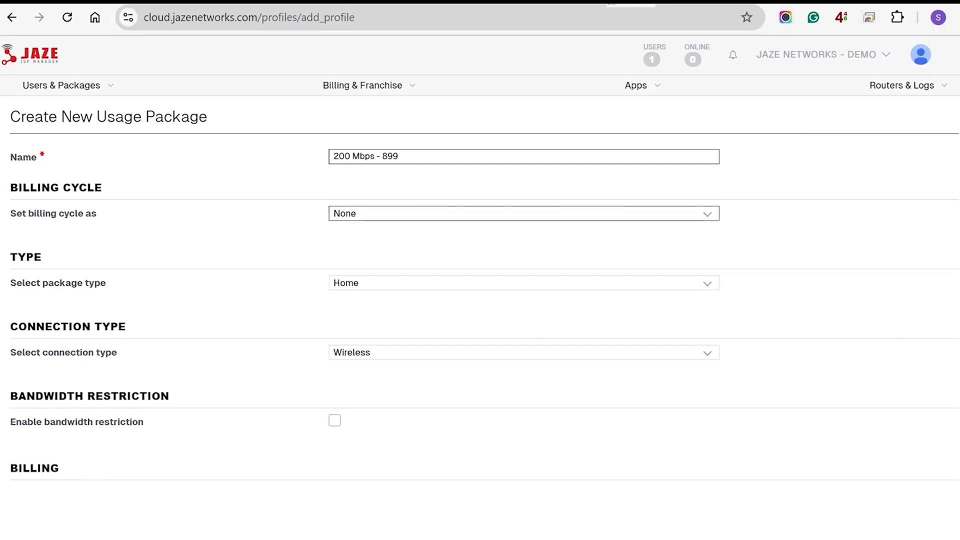
Set the billing cycle to Monthly, starting on day 1
{"action": "left_click", "coordinate": [524, 213]}
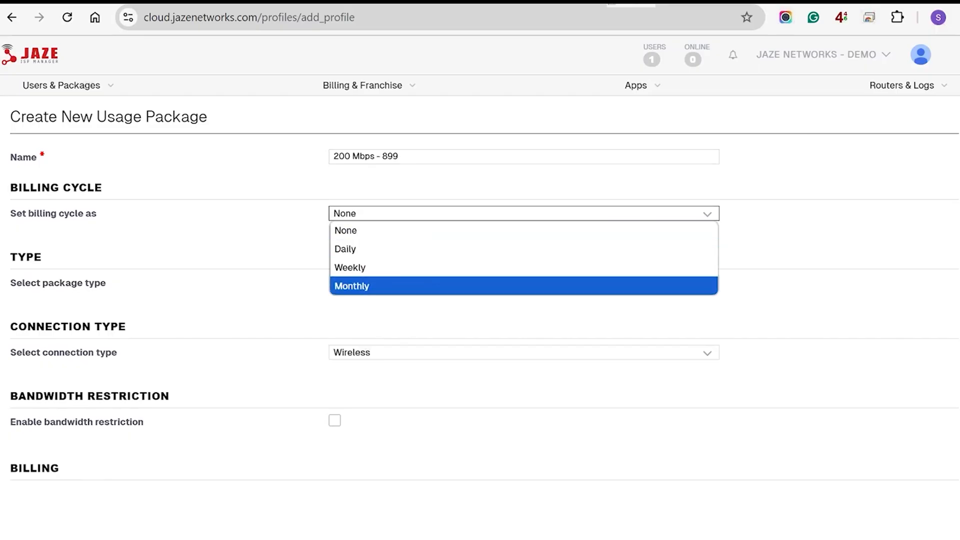
{"action": "key", "text": "Return"}
{"action": "key", "text": "Tab"}
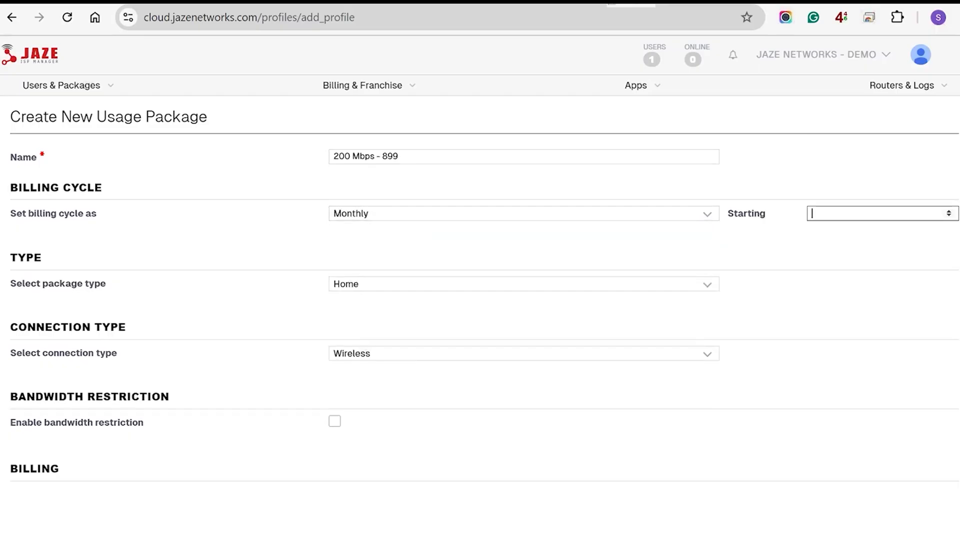
{"action": "type", "text": "1"}
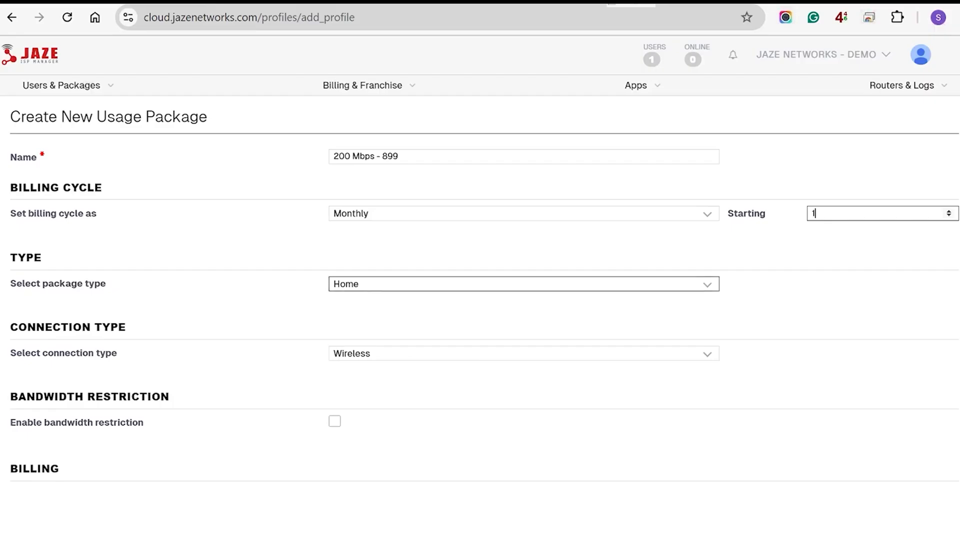
Keep Home as the package type and switch the connection type to Fiber
{"action": "left_click", "coordinate": [524, 284]}
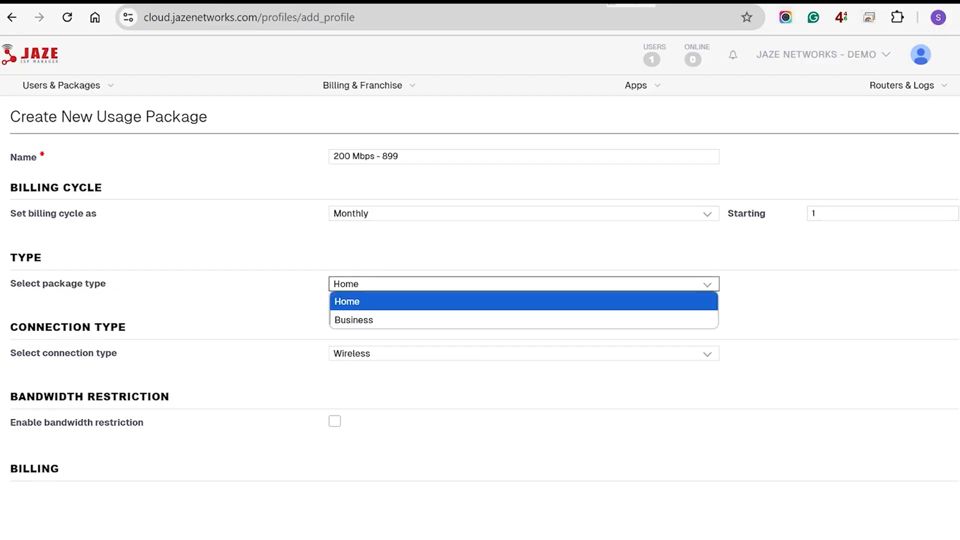
{"action": "key", "text": "Return"}
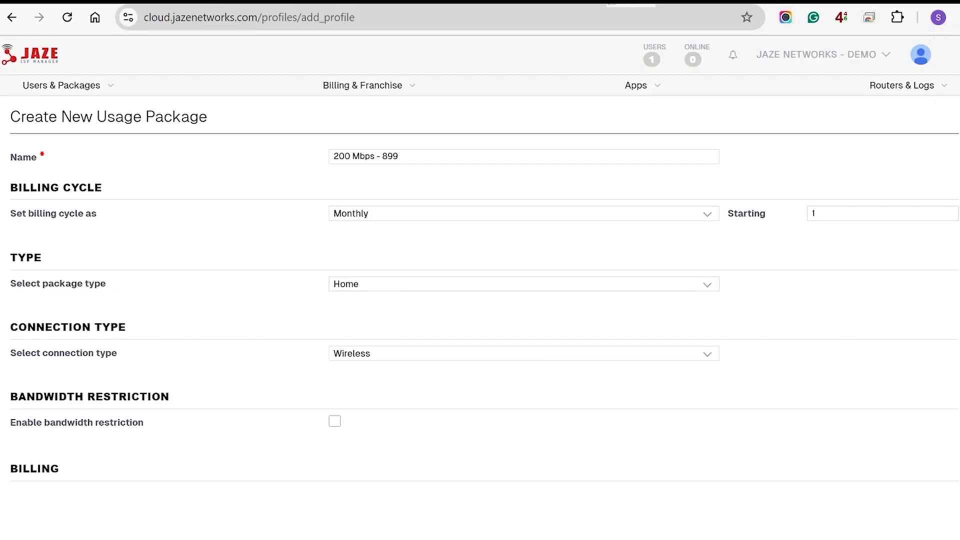
{"action": "key", "text": "Tab"}
{"action": "key", "text": "space"}
{"action": "key", "text": "Down"}
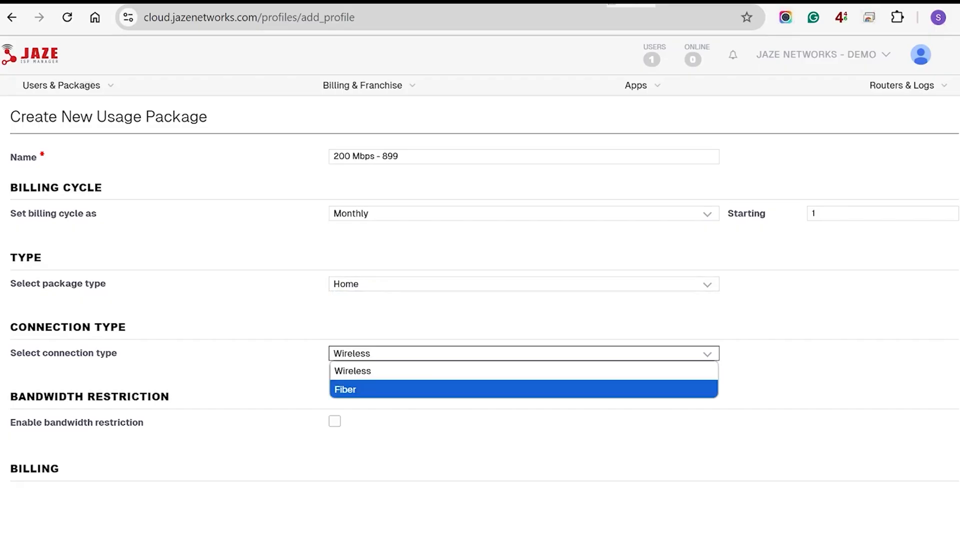
{"action": "key", "text": "Return"}
{"action": "scroll", "coordinate": [480, 279], "scroll_direction": "down", "scroll_amount": 2}
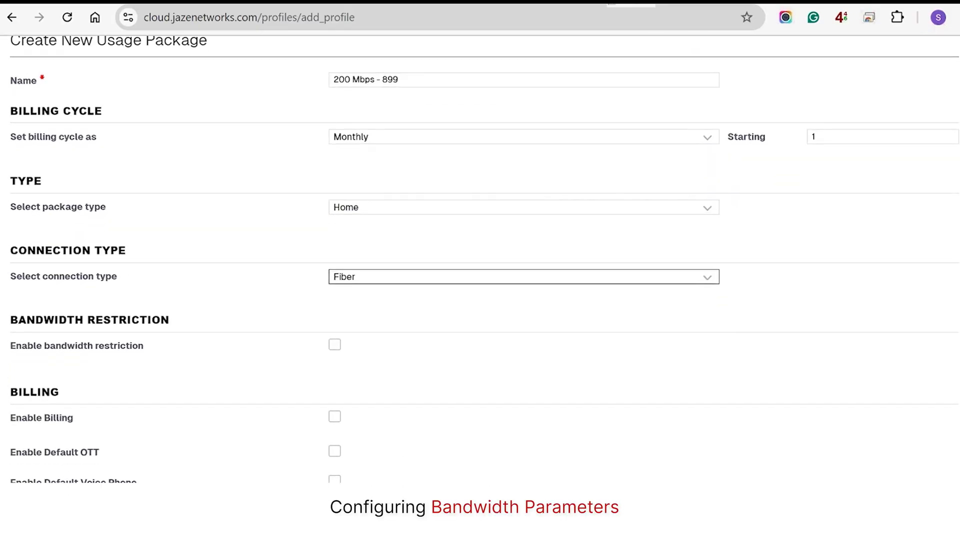
Turn on bandwidth restriction and bring up the bandwidth template list
{"action": "left_click", "coordinate": [335, 345]}
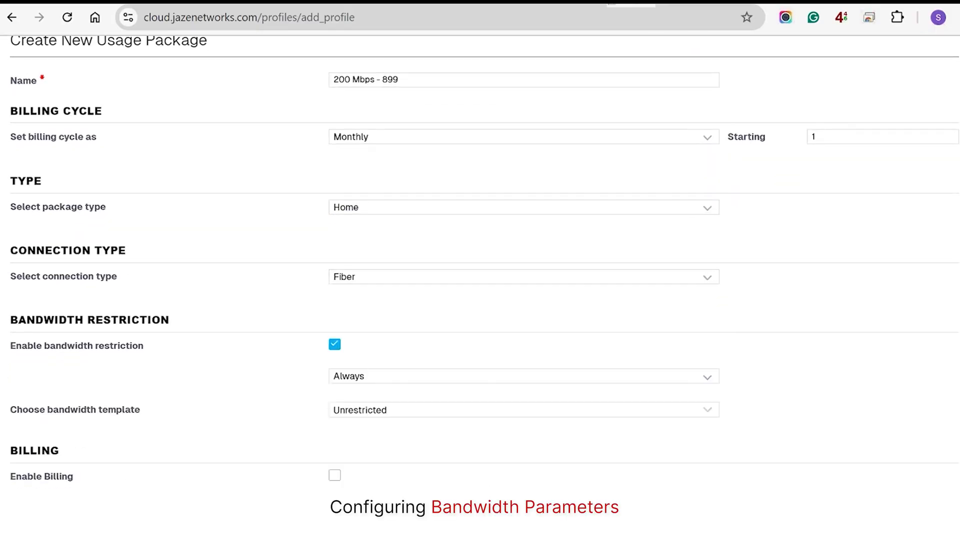
{"action": "left_click", "coordinate": [523, 410]}
{"action": "left_click", "coordinate": [341, 429]}
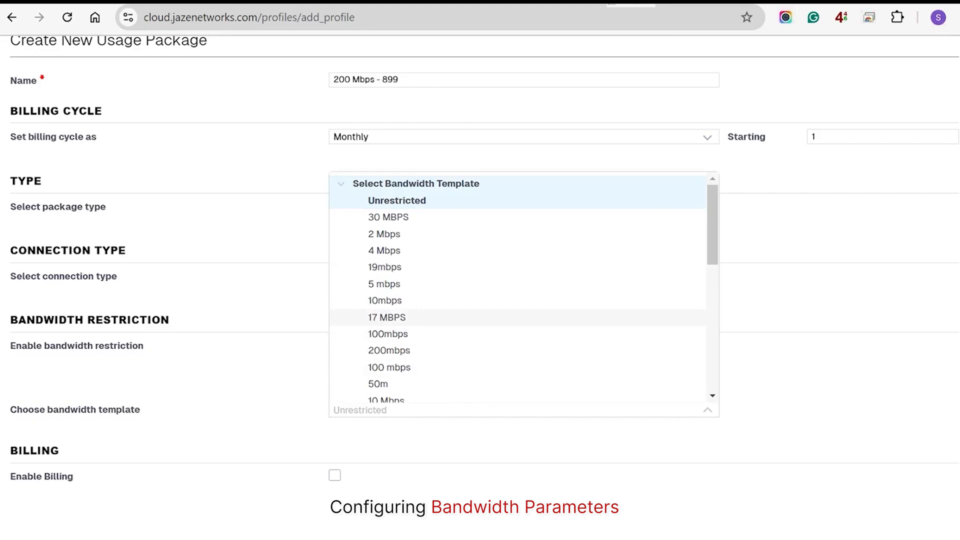
{"action": "scroll", "coordinate": [518, 290], "scroll_direction": "down", "scroll_amount": 5}
Create bandwidth template '200 Mbps N' with 200 Mbps maximum download and upload
{"action": "left_click", "coordinate": [395, 390]}
{"action": "type", "text": "200 Mbps N"}
{"action": "key", "text": "Tab"}
{"action": "type", "text": "2"}
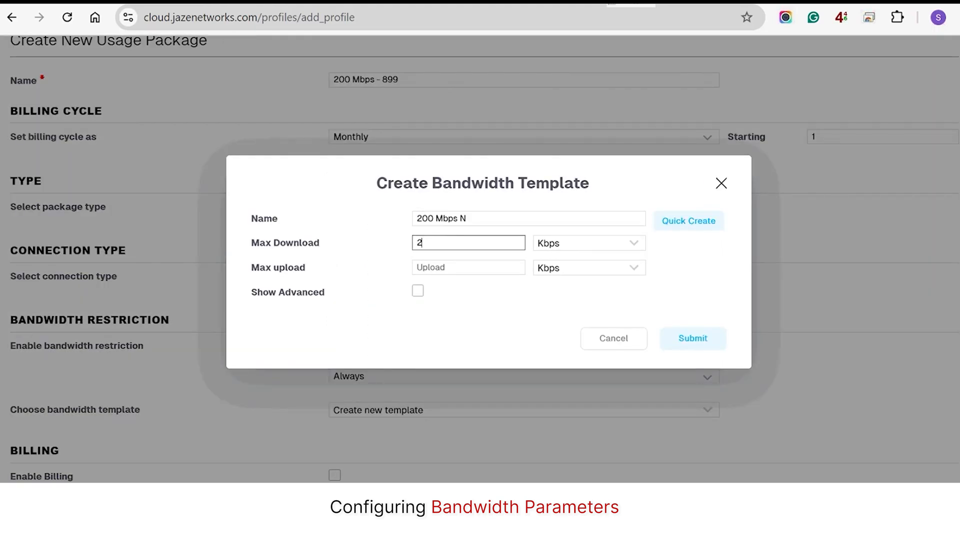
{"action": "type", "text": "00"}
{"action": "left_click", "coordinate": [589, 244]}
{"action": "left_click", "coordinate": [556, 279]}
{"action": "left_click", "coordinate": [469, 267]}
{"action": "type", "text": "200"}
{"action": "left_click", "coordinate": [589, 268]}
{"action": "left_click", "coordinate": [556, 304]}
{"action": "left_click", "coordinate": [693, 338]}
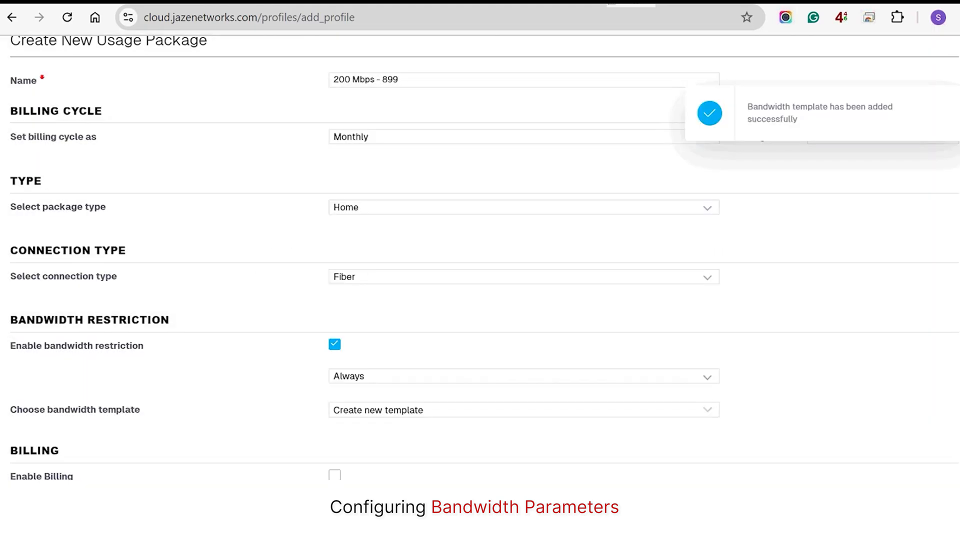
Apply the template until a 3300 GB FUP per billing cycle, then drop to 10 Mbps
{"action": "scroll", "coordinate": [480, 270], "scroll_direction": "down", "scroll_amount": 2}
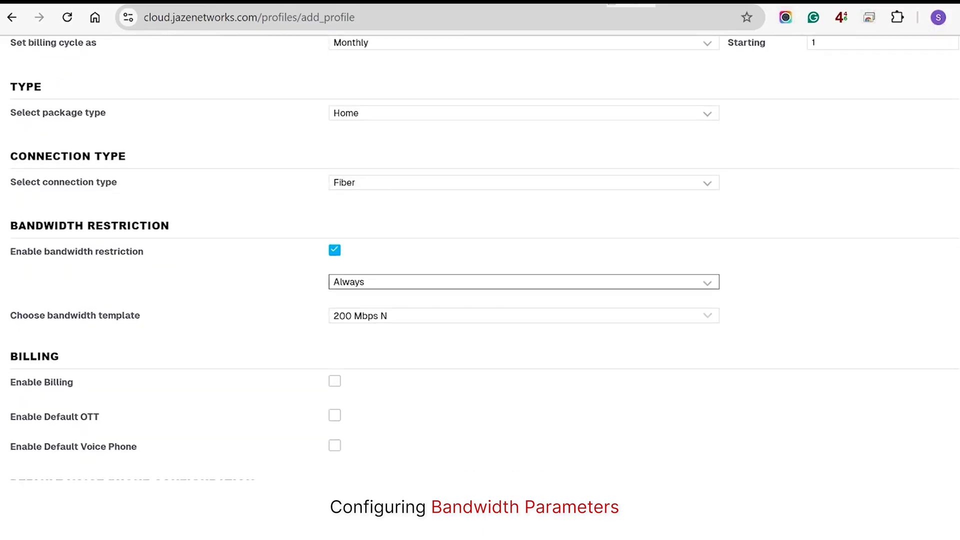
{"action": "left_click", "coordinate": [523, 282]}
{"action": "left_click", "coordinate": [523, 318]}
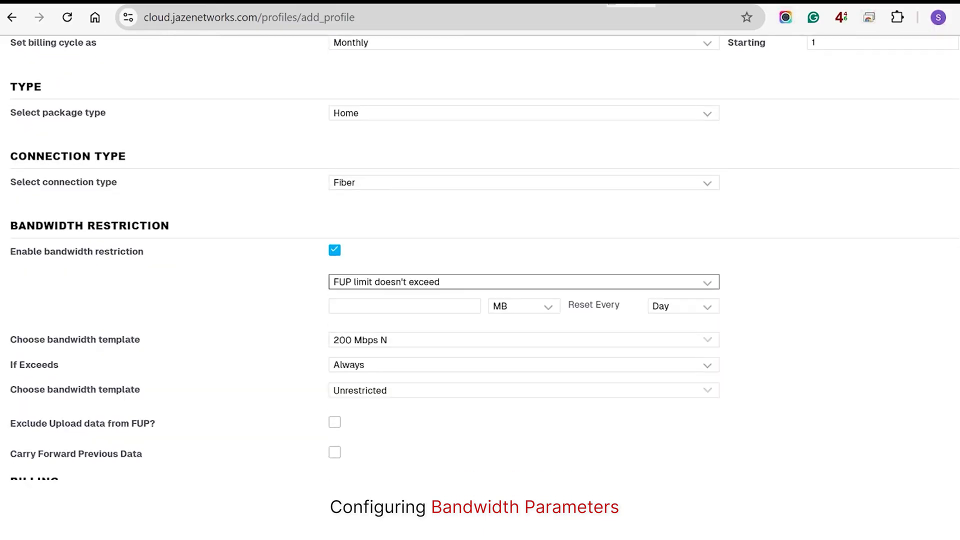
{"action": "left_click", "coordinate": [404, 306]}
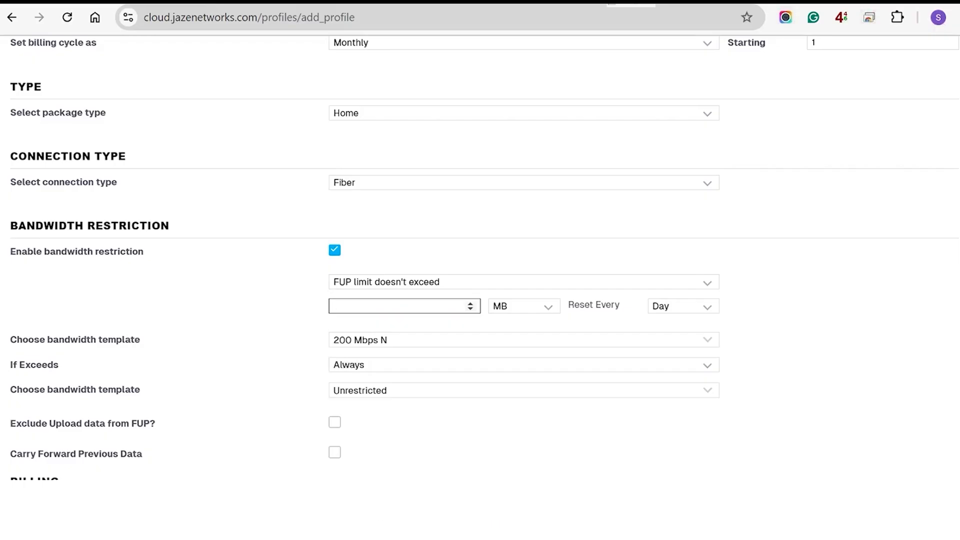
{"action": "type", "text": "3300"}
{"action": "left_click", "coordinate": [524, 306]}
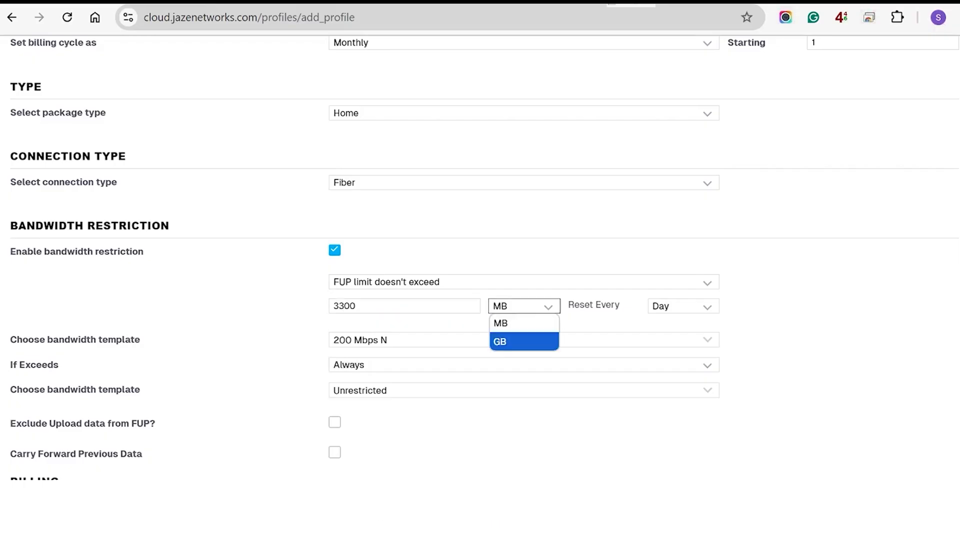
{"action": "left_click", "coordinate": [523, 341]}
{"action": "left_click", "coordinate": [683, 306]}
{"action": "left_click", "coordinate": [682, 396]}
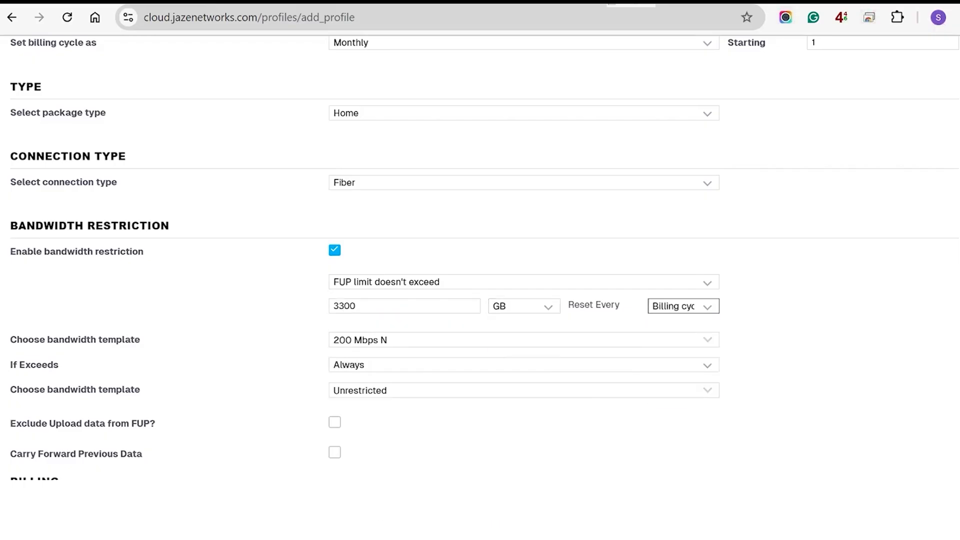
{"action": "left_click", "coordinate": [523, 390]}
{"action": "type", "text": "10 m"}
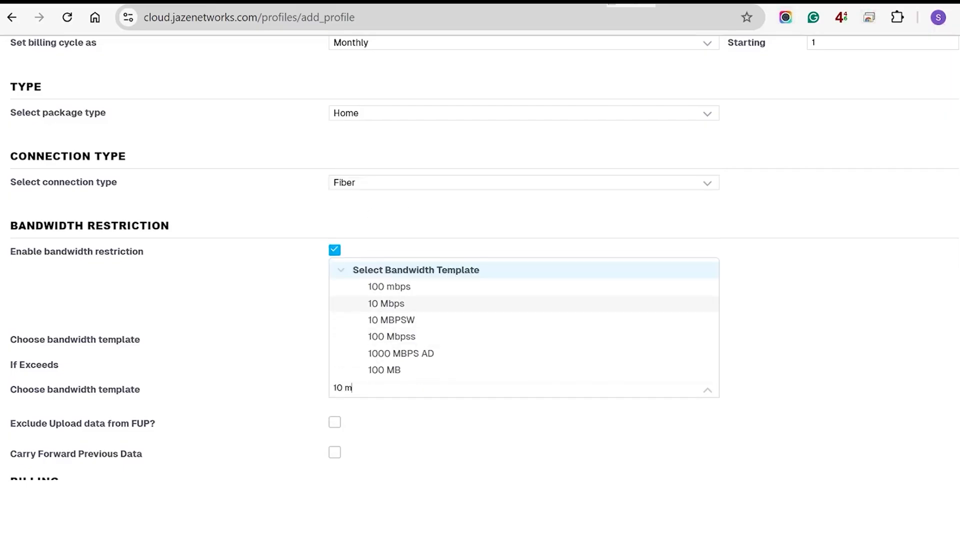
{"action": "left_click", "coordinate": [386, 304]}
Turn on Carry Forward and enter its maximum limit in GB
{"action": "scroll", "coordinate": [480, 280], "scroll_direction": "down", "scroll_amount": 2}
{"action": "triple_click", "coordinate": [57, 374]}
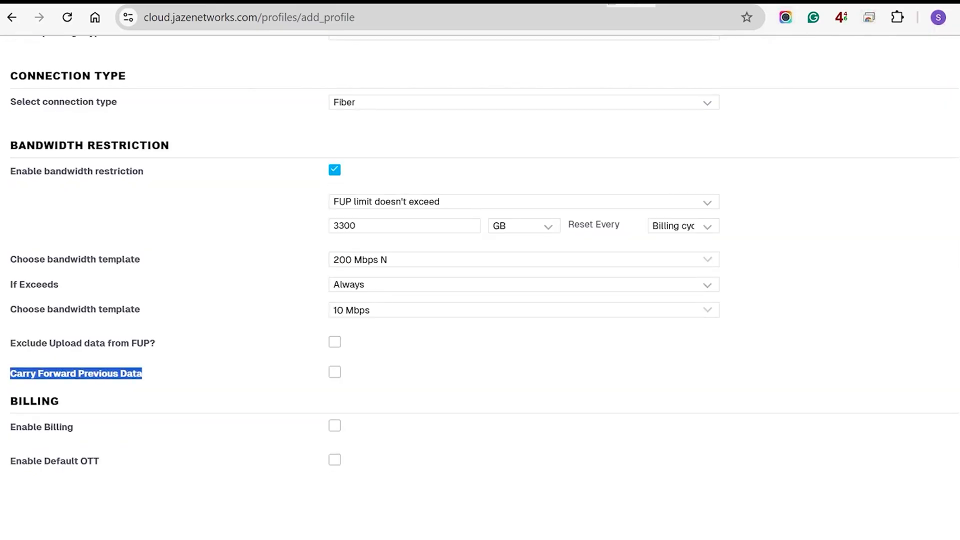
{"action": "left_click", "coordinate": [335, 372]}
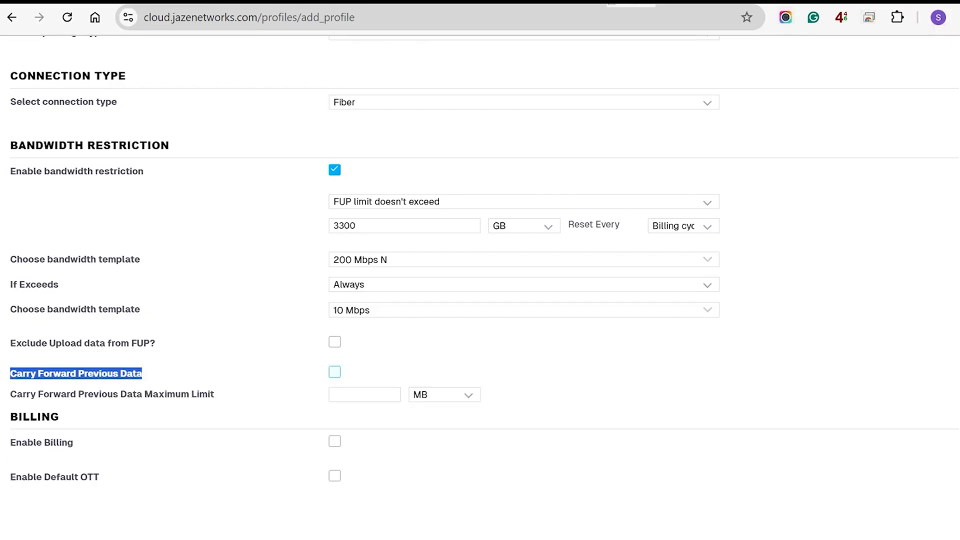
{"action": "left_click", "coordinate": [364, 394]}
{"action": "type", "text": "3390"}
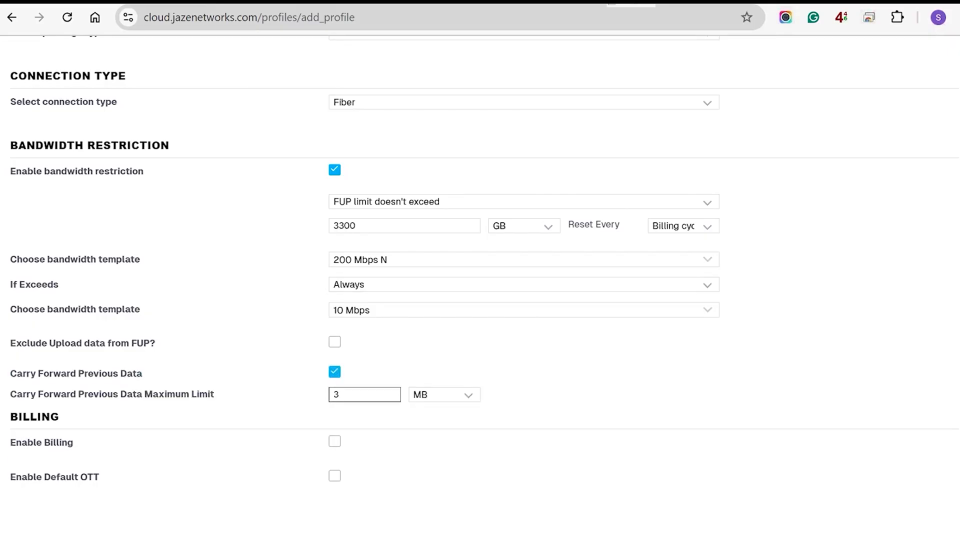
{"action": "key", "text": "BackSpace"}
{"action": "key", "text": "BackSpace"}
{"action": "type", "text": "00"}
{"action": "left_click", "coordinate": [444, 395]}
{"action": "left_click", "coordinate": [443, 431]}
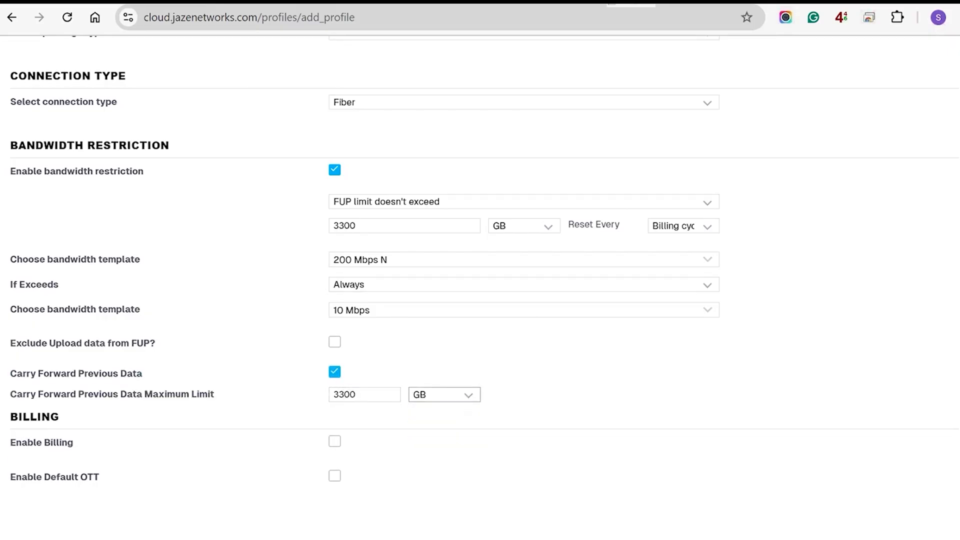
Exclude upload data from the FUP and recheck the 3300 FUP limit value
{"action": "scroll", "coordinate": [480, 258], "scroll_direction": "down", "scroll_amount": 1}
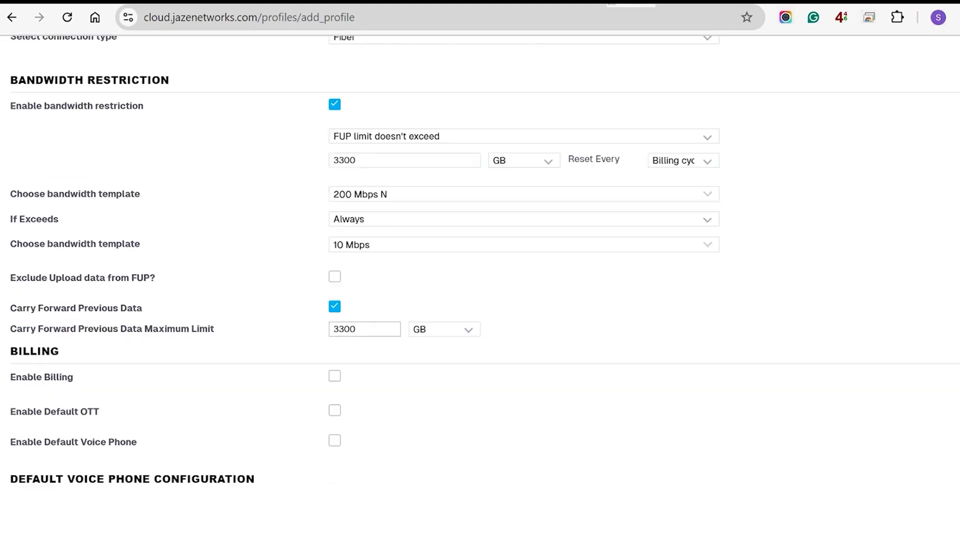
{"action": "scroll", "coordinate": [480, 259], "scroll_direction": "down", "scroll_amount": 1}
{"action": "left_click", "coordinate": [334, 208]}
{"action": "scroll", "coordinate": [335, 208], "scroll_direction": "up", "scroll_amount": 1}
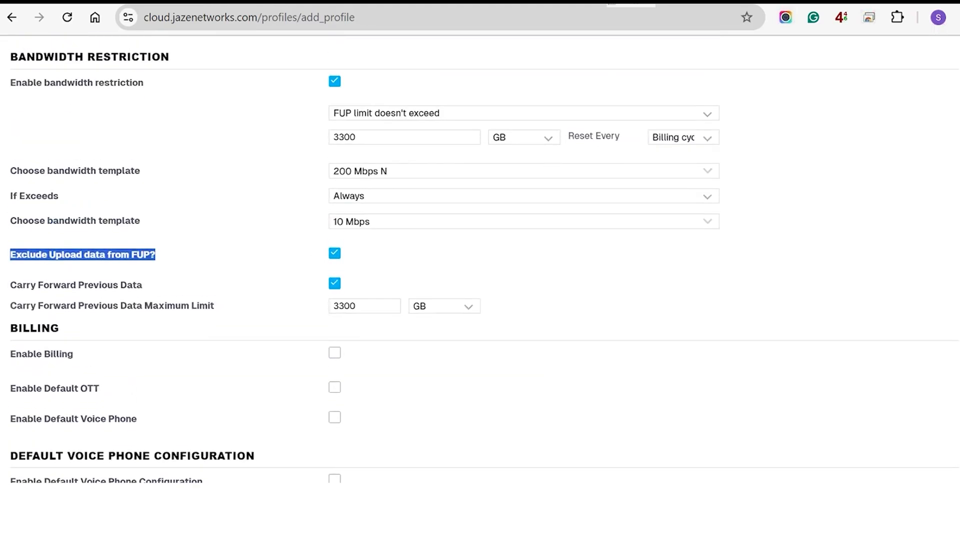
{"action": "double_click", "coordinate": [350, 137]}
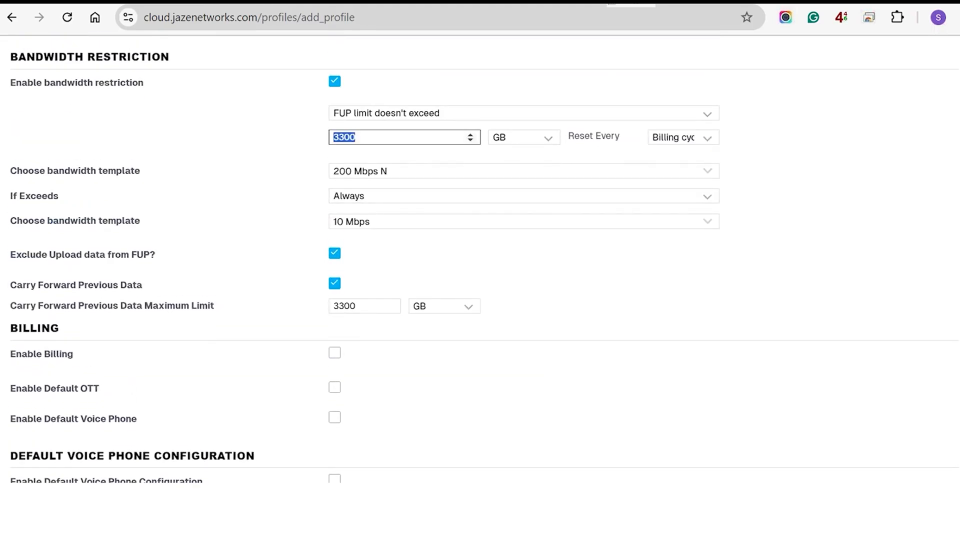
{"action": "left_click", "coordinate": [158, 255]}
{"action": "left_click_drag", "start_coordinate": [158, 255], "coordinate": [10, 255]}
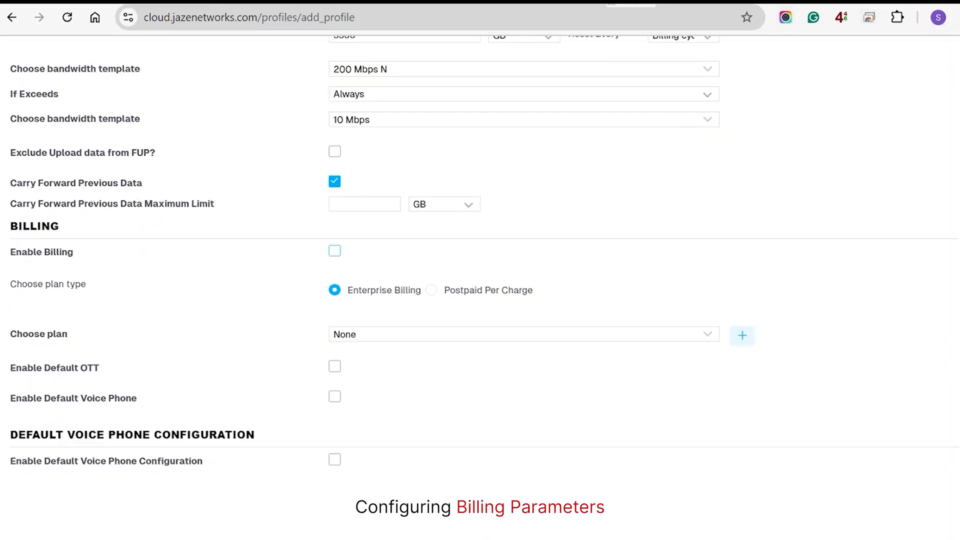
Enable billing and start a new plan charged per 1-month period
{"action": "left_click", "coordinate": [334, 250]}
{"action": "left_click", "coordinate": [523, 335]}
{"action": "left_click", "coordinate": [375, 125]}
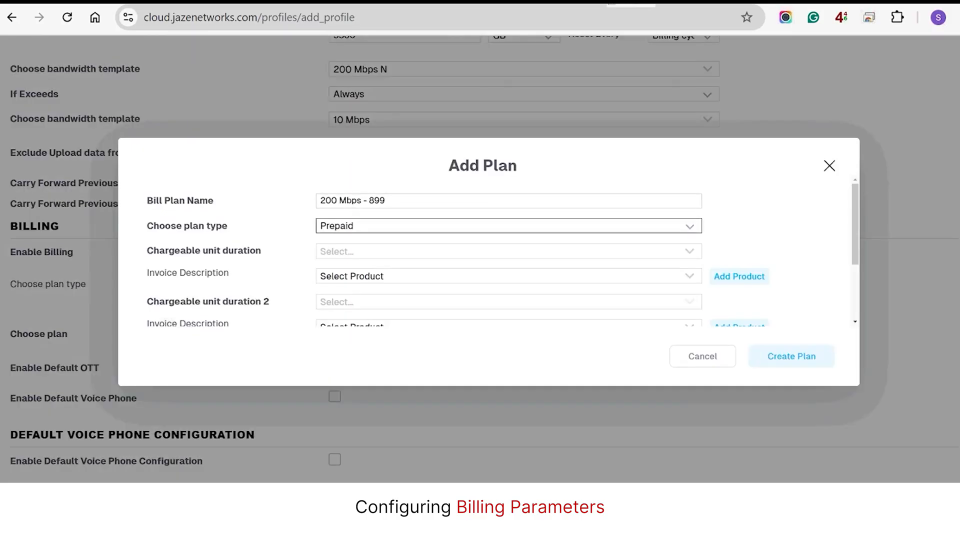
{"action": "left_click", "coordinate": [509, 251]}
{"action": "left_click", "coordinate": [348, 270]}
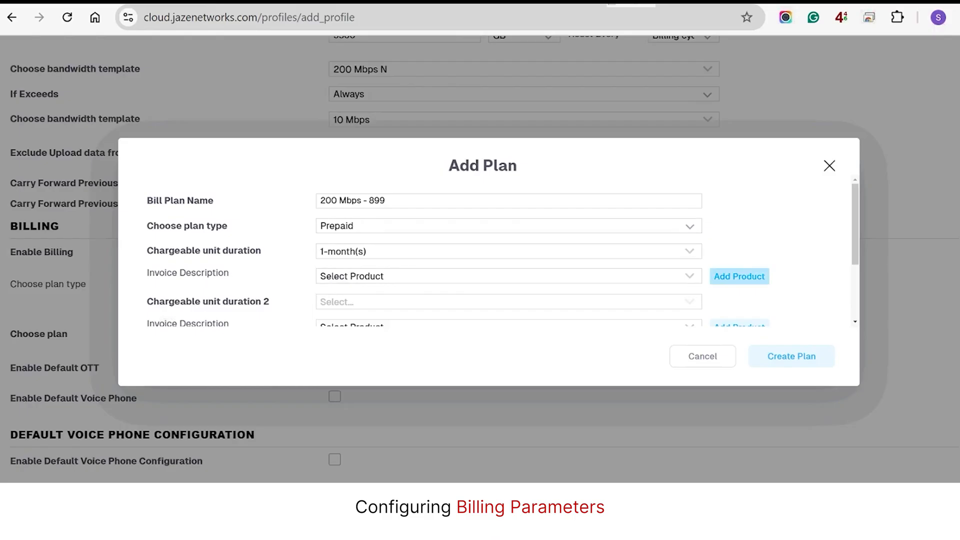
Add product '200 Mbps - 899' at rate 899, tagged as Bandwidth
{"action": "left_click", "coordinate": [740, 277]}
{"action": "left_click", "coordinate": [488, 265]}
{"action": "type", "text": "899"}
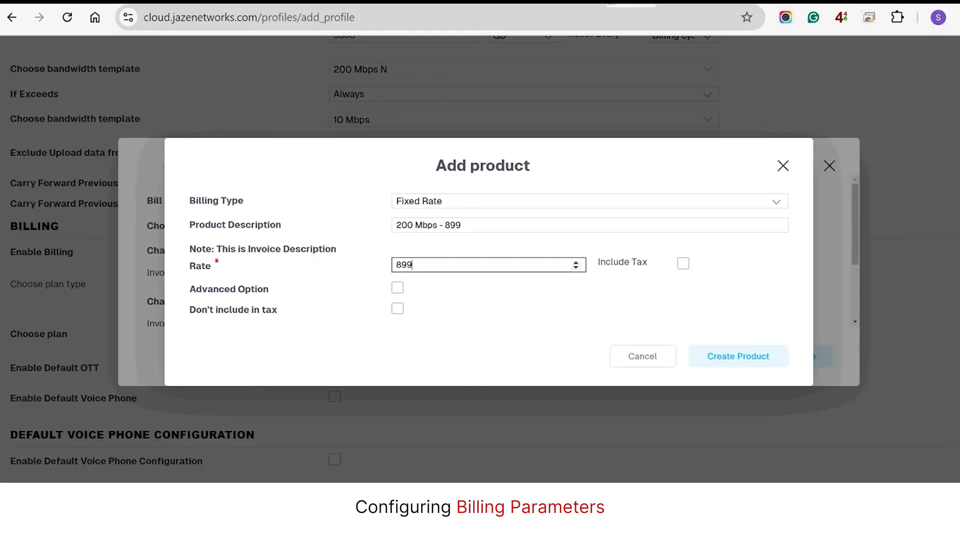
{"action": "left_click", "coordinate": [398, 288]}
{"action": "left_click", "coordinate": [589, 285]}
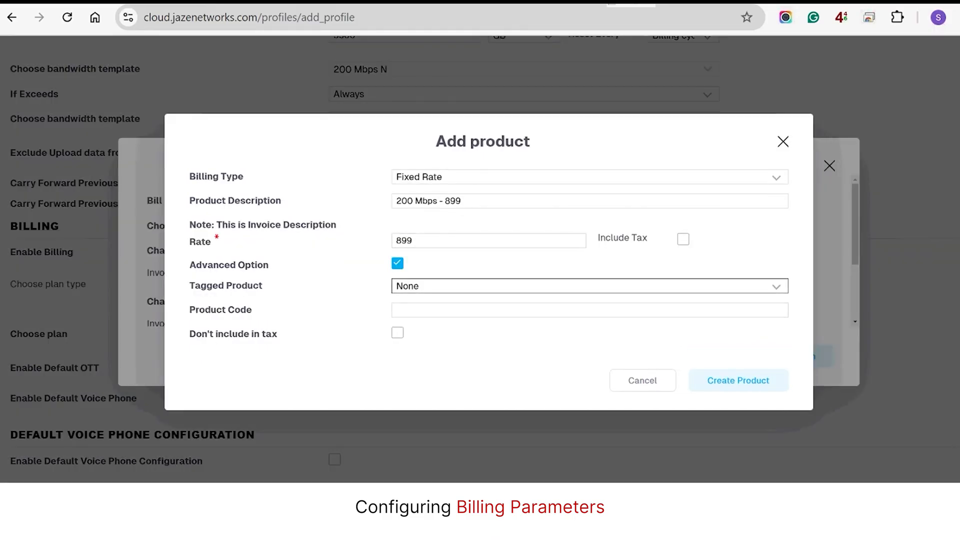
{"action": "left_click", "coordinate": [420, 321]}
{"action": "left_click", "coordinate": [739, 380]}
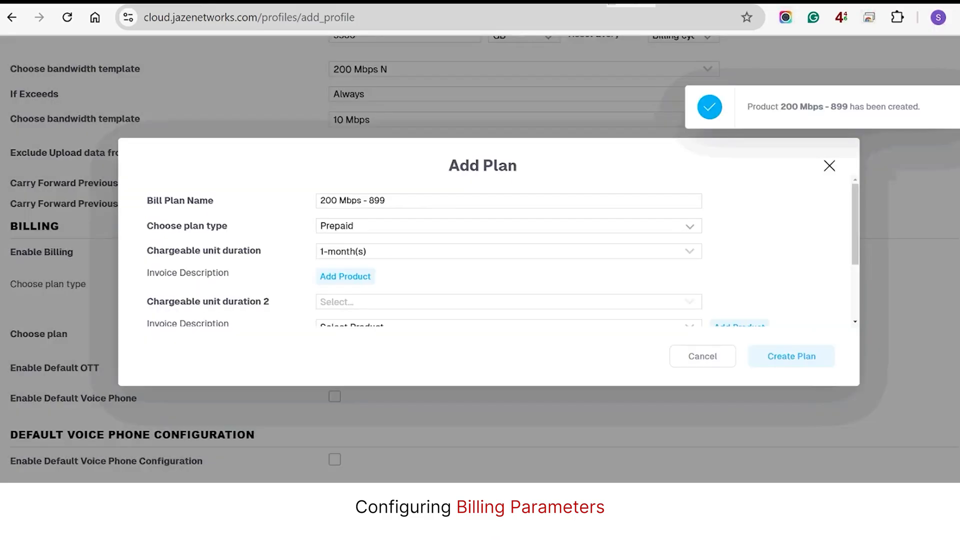
Apply CGST-9.00% tax with SGST-9.00% as Additional Tax 1
{"action": "scroll", "coordinate": [508, 252], "scroll_direction": "down", "scroll_amount": 2}
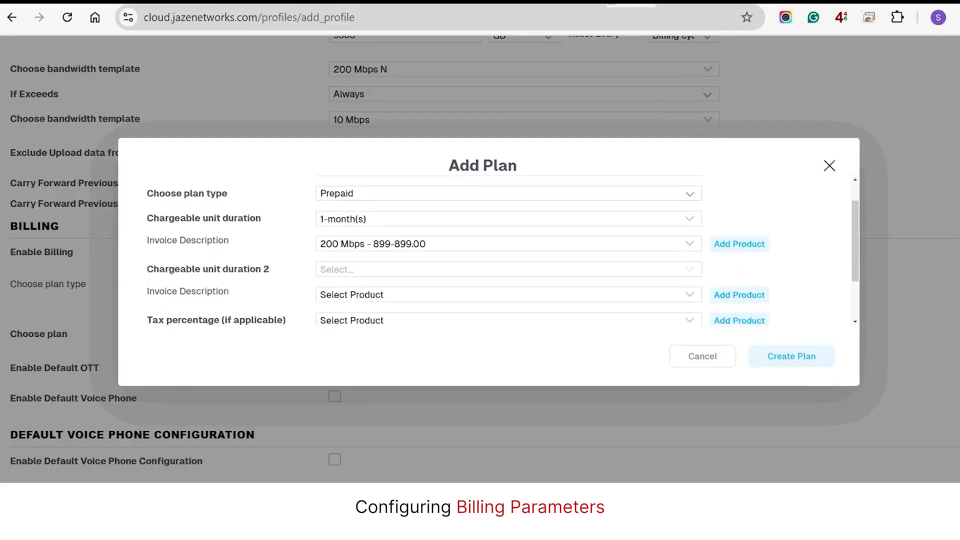
{"action": "left_click", "coordinate": [509, 280]}
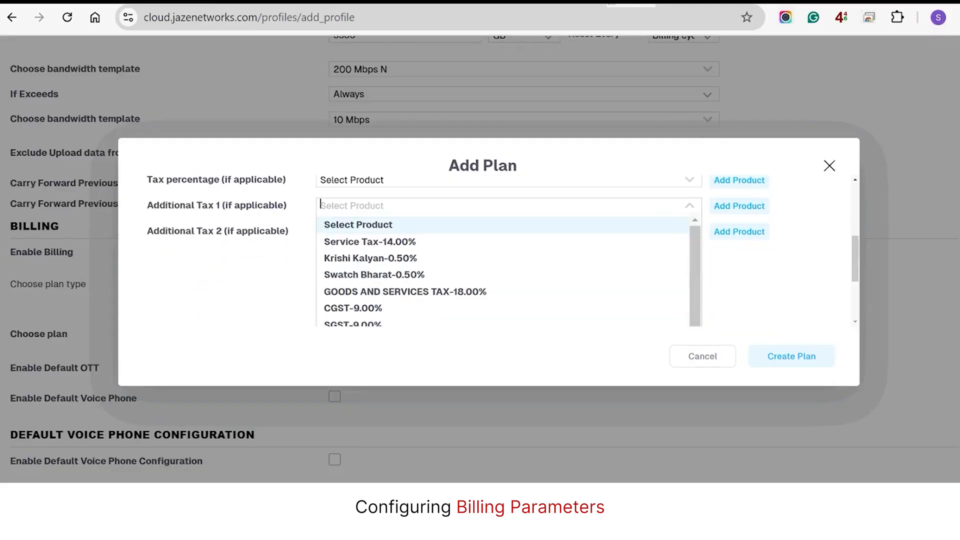
{"action": "scroll", "coordinate": [503, 250], "scroll_direction": "down", "scroll_amount": 5}
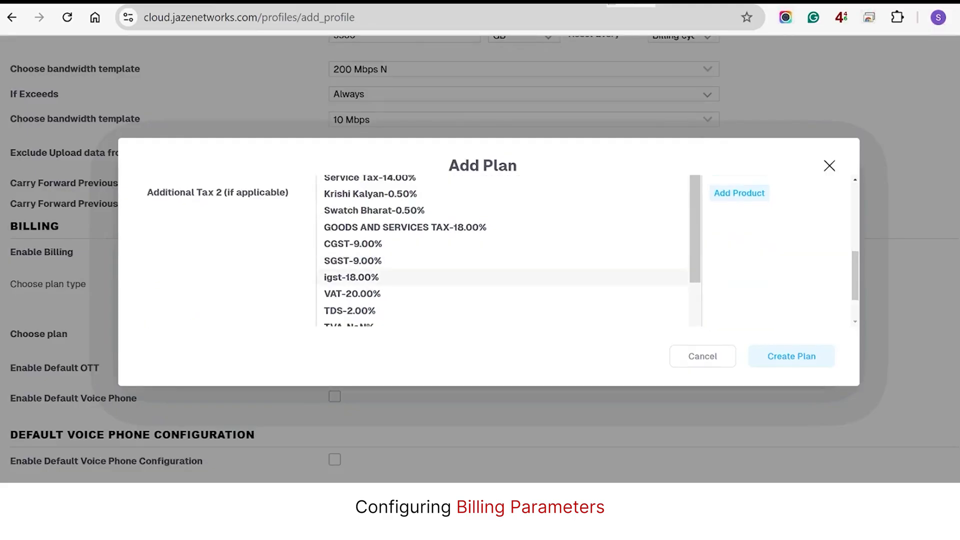
{"action": "left_click", "coordinate": [353, 244]}
{"action": "scroll", "coordinate": [500, 250], "scroll_direction": "up", "scroll_amount": 2}
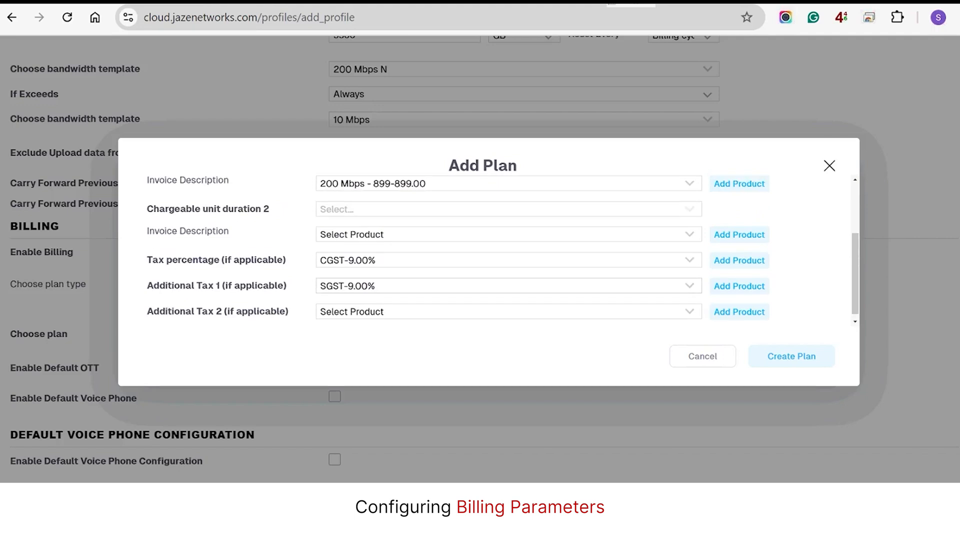
Set the plan type to PayAsYouGo and create the '200 Mbps - 899' plan
{"action": "left_click", "coordinate": [509, 220]}
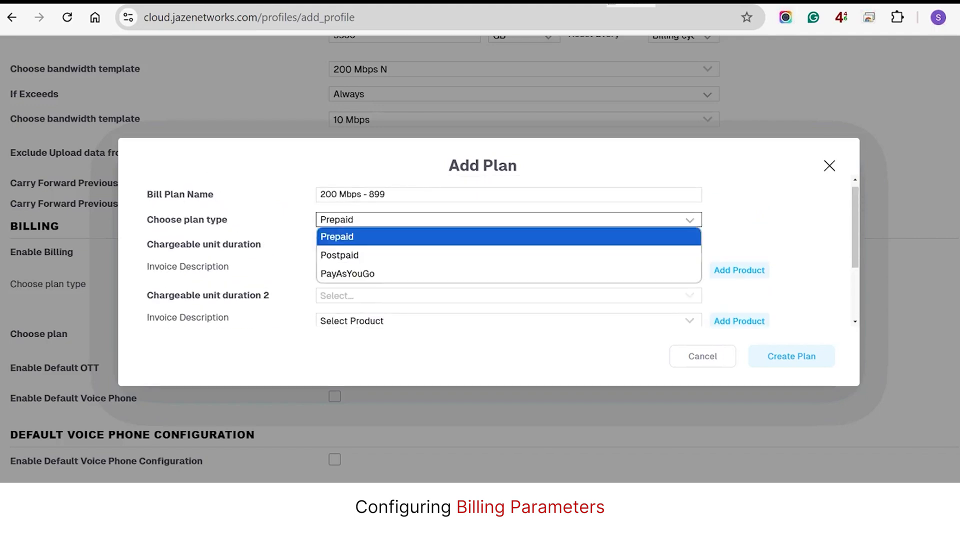
{"action": "left_click", "coordinate": [340, 255]}
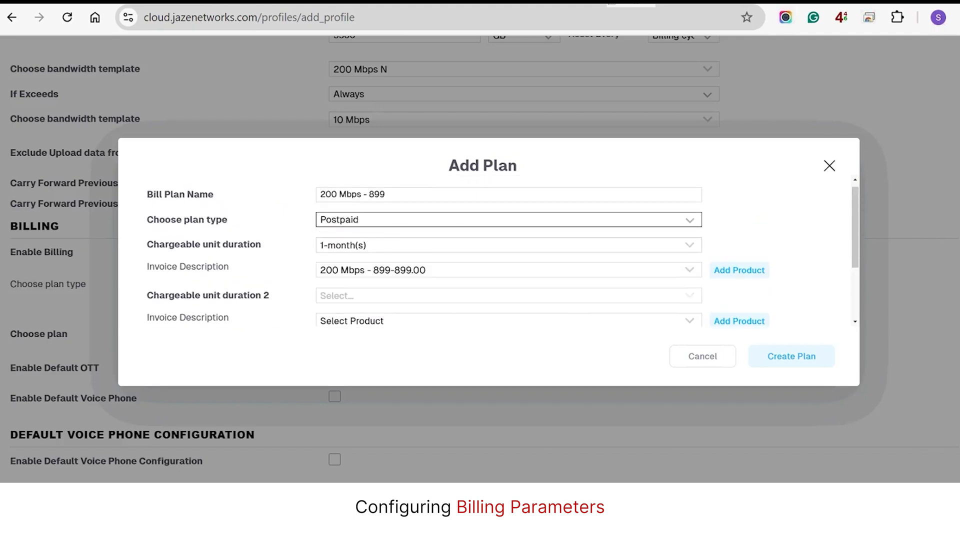
{"action": "left_click", "coordinate": [509, 245]}
{"action": "left_click", "coordinate": [508, 220]}
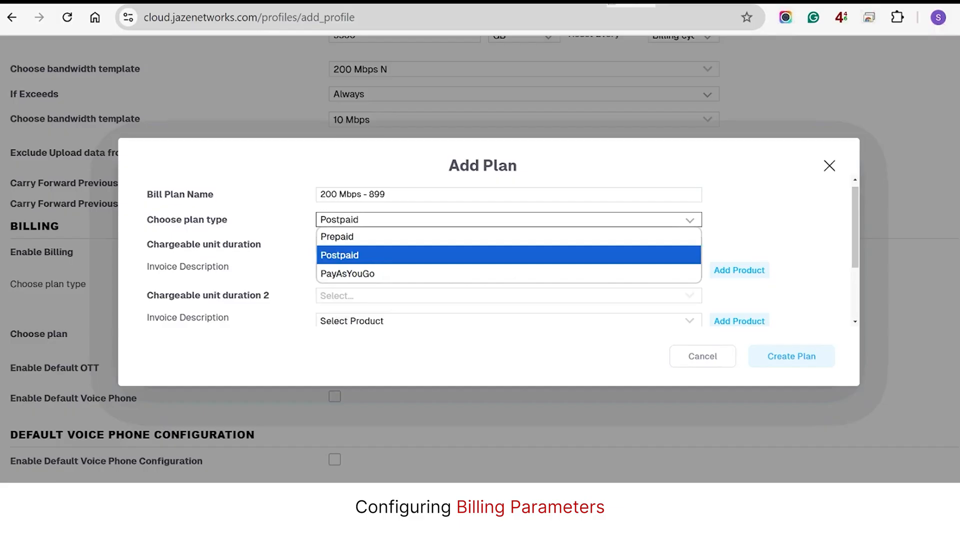
{"action": "key", "text": "Down"}
{"action": "key", "text": "Return"}
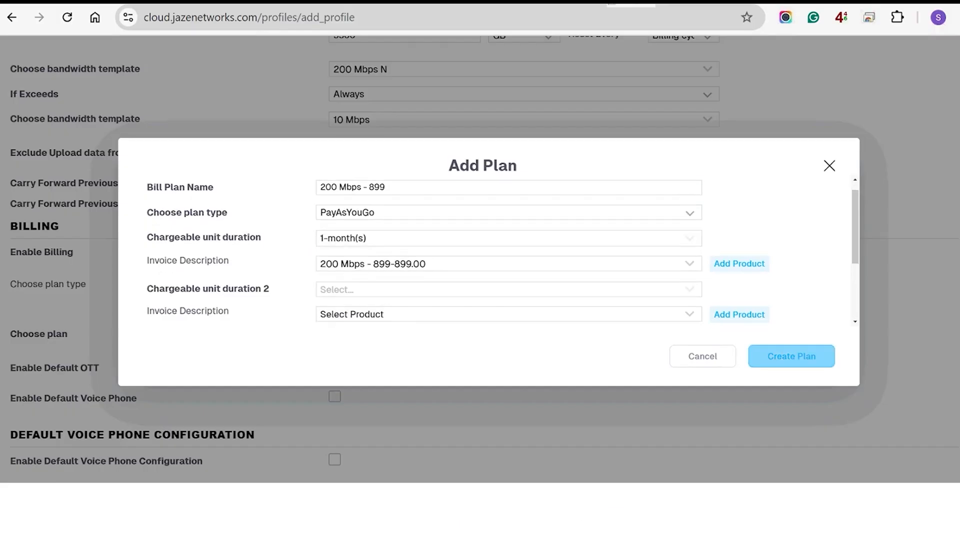
{"action": "left_click", "coordinate": [791, 356]}
Enter 30 as the PayAsYouGo period, keeping Days as the unit
{"action": "left_click", "coordinate": [404, 368]}
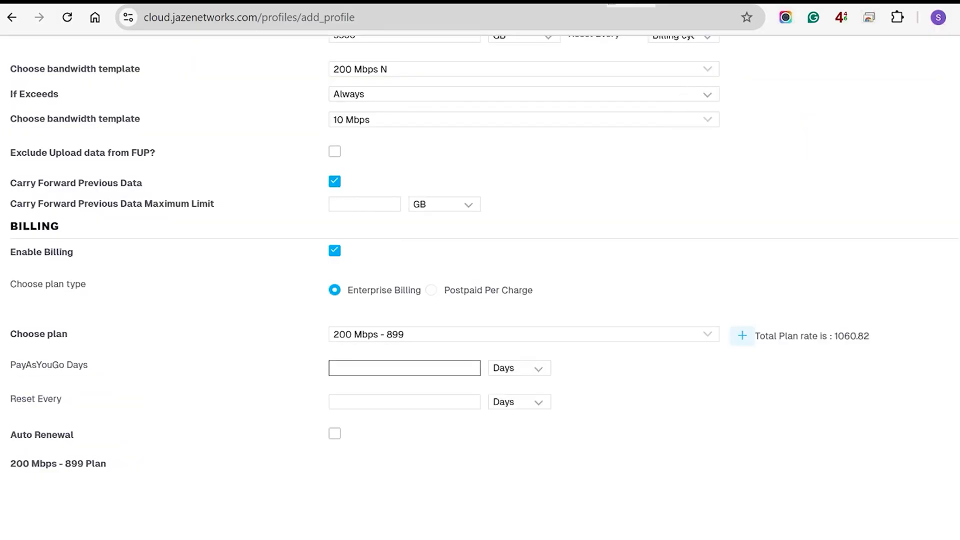
{"action": "type", "text": "30"}
{"action": "left_click", "coordinate": [520, 368]}
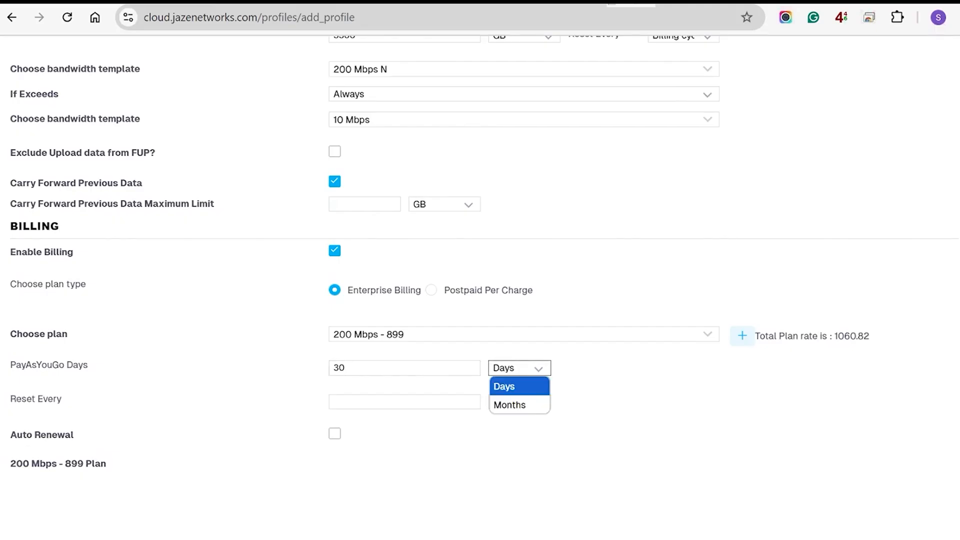
{"action": "left_click", "coordinate": [520, 387]}
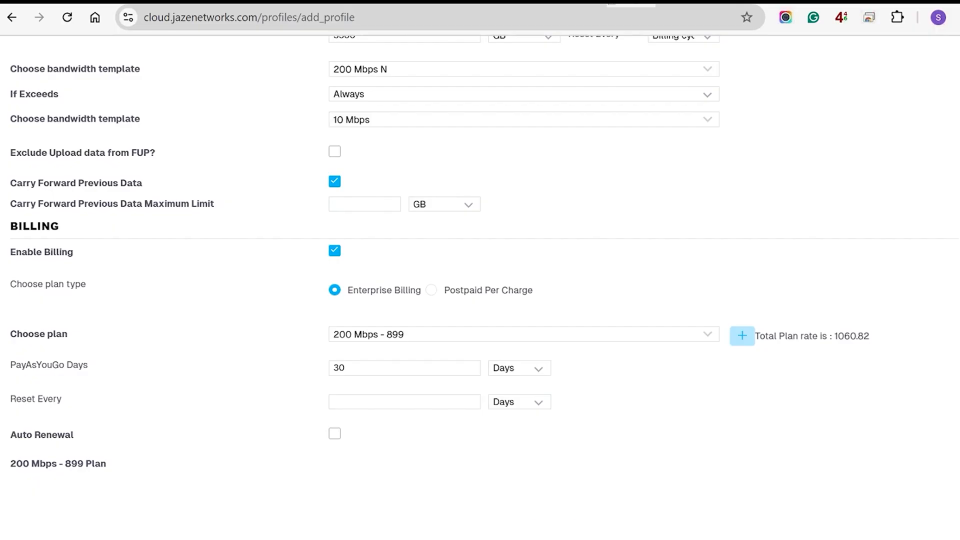
Add sub plan 1 as a new PayAsYouGo plan named '200 Mbps - 899 - 3M'
{"action": "left_click", "coordinate": [742, 335]}
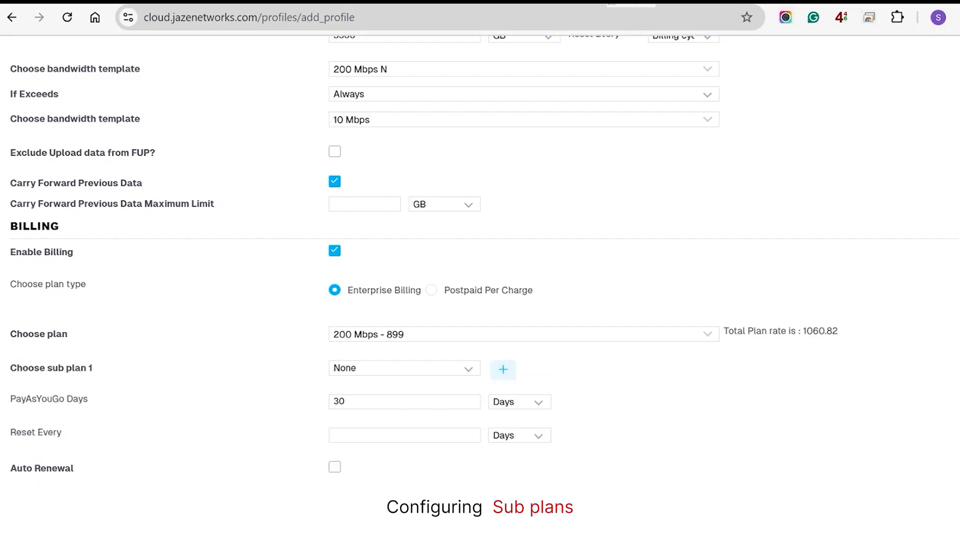
{"action": "left_click", "coordinate": [404, 368]}
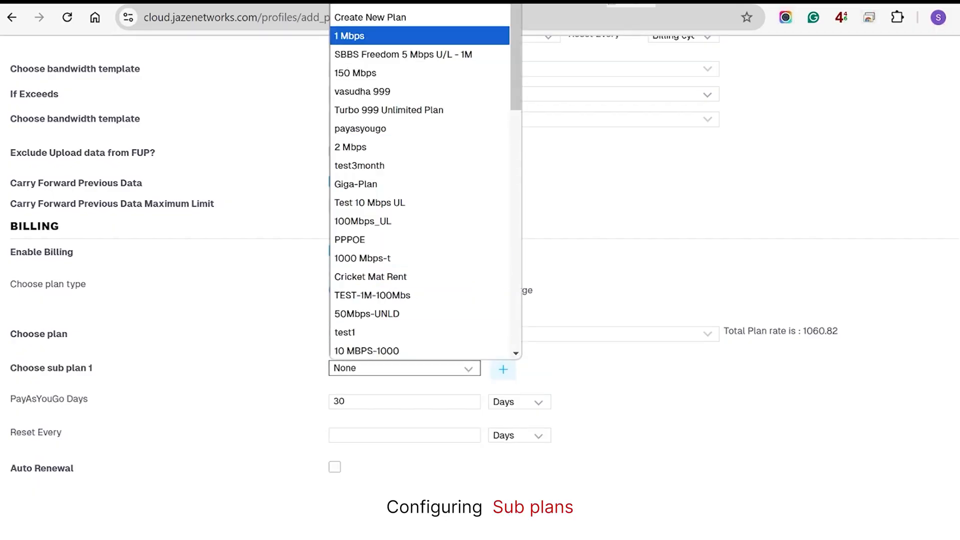
{"action": "key", "text": "Up"}
{"action": "key", "text": "Return"}
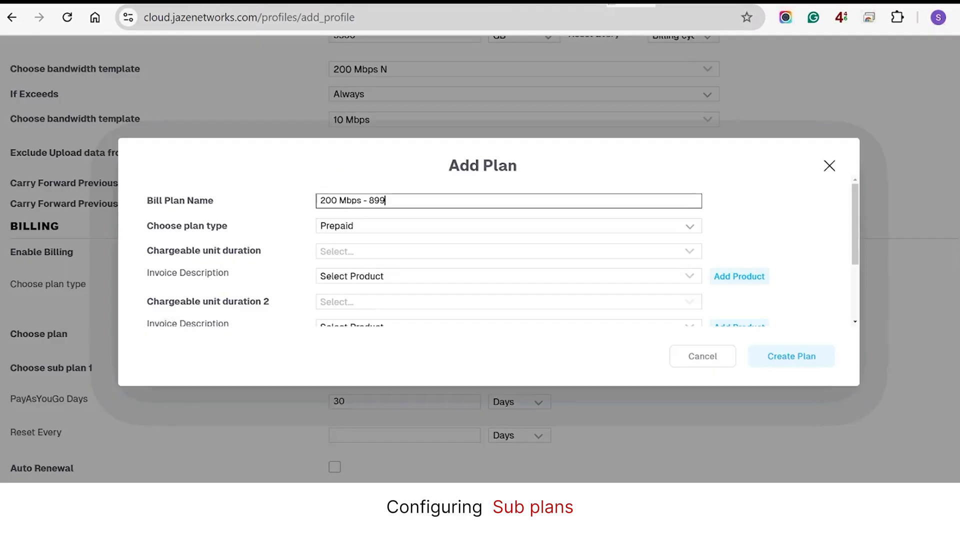
{"action": "type", "text": "- 3M"}
{"action": "key", "text": "Tab"}
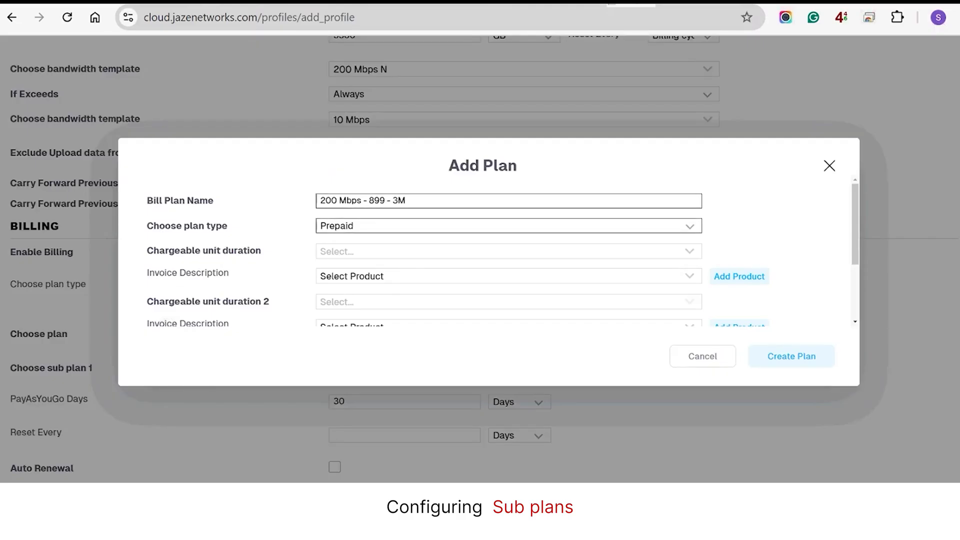
{"action": "key", "text": "alt+Down"}
{"action": "key", "text": "Down"}
{"action": "key", "text": "Down"}
{"action": "key", "text": "Return"}
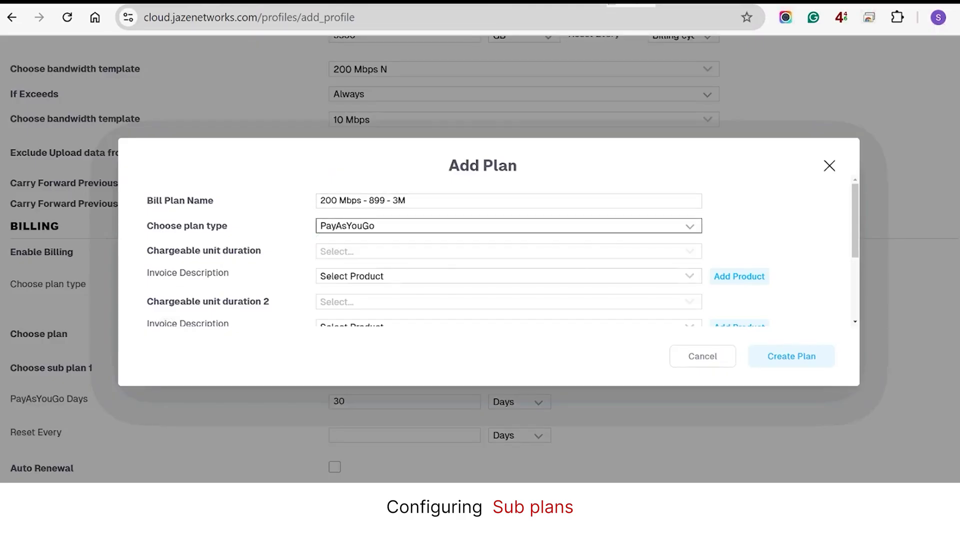
Create product '200 Mbps - 899 - 3M' at rate 2500, tagged as Bandwidth
{"action": "key", "text": "Tab"}
{"action": "key", "text": "Tab"}
{"action": "key", "text": "Return"}
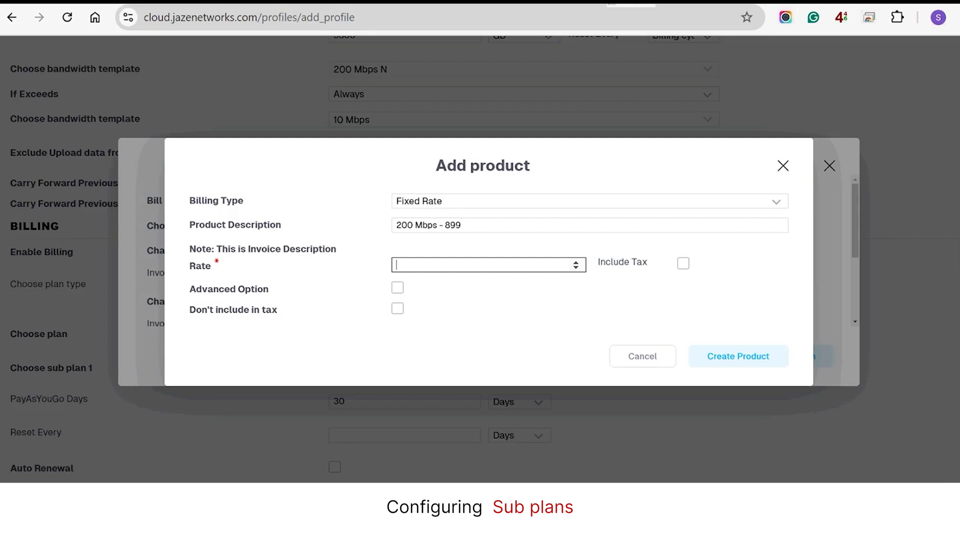
{"action": "type", "text": "2500"}
{"action": "key", "text": "Tab"}
{"action": "key", "text": "space"}
{"action": "key", "text": "Tab"}
{"action": "key", "text": "space"}
{"action": "key", "text": "Down"}
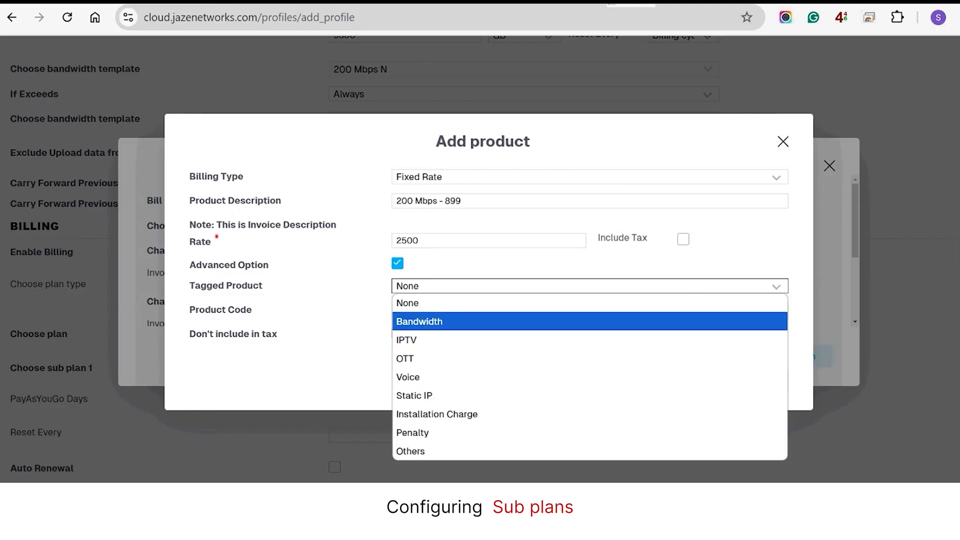
{"action": "left_click", "coordinate": [419, 321]}
{"action": "left_click", "coordinate": [738, 380]}
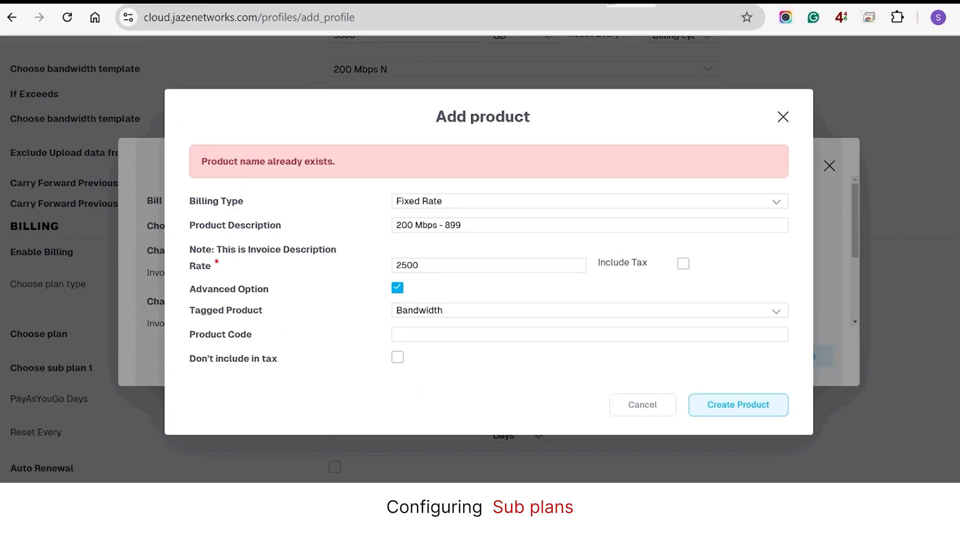
{"action": "left_click", "coordinate": [465, 225]}
{"action": "type", "text": "- 3M"}
{"action": "key", "text": "Return"}
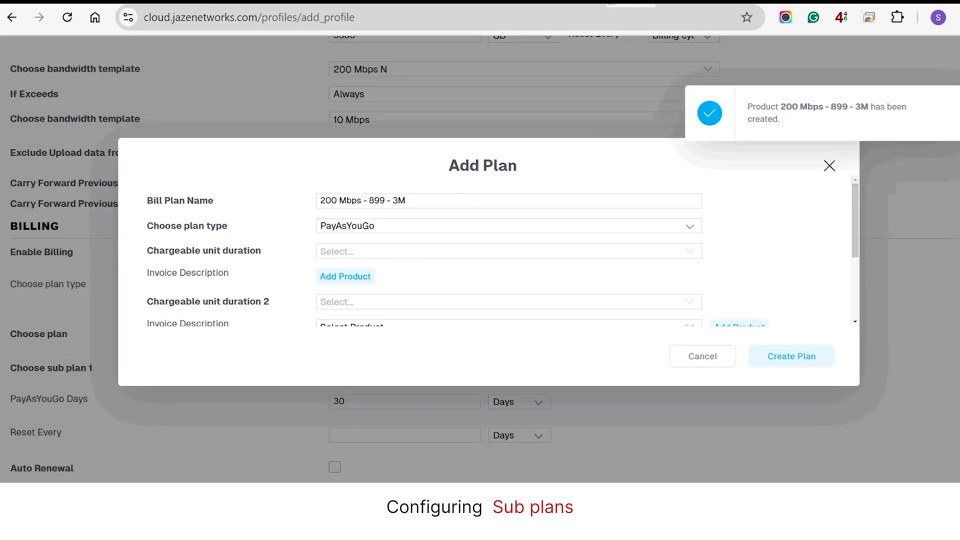
Choose CGST-9.00% as tax percentage and SGST-9.00% as Additional Tax 1
{"action": "scroll", "coordinate": [508, 279], "scroll_direction": "down", "scroll_amount": 1}
{"action": "left_click", "coordinate": [508, 279]}
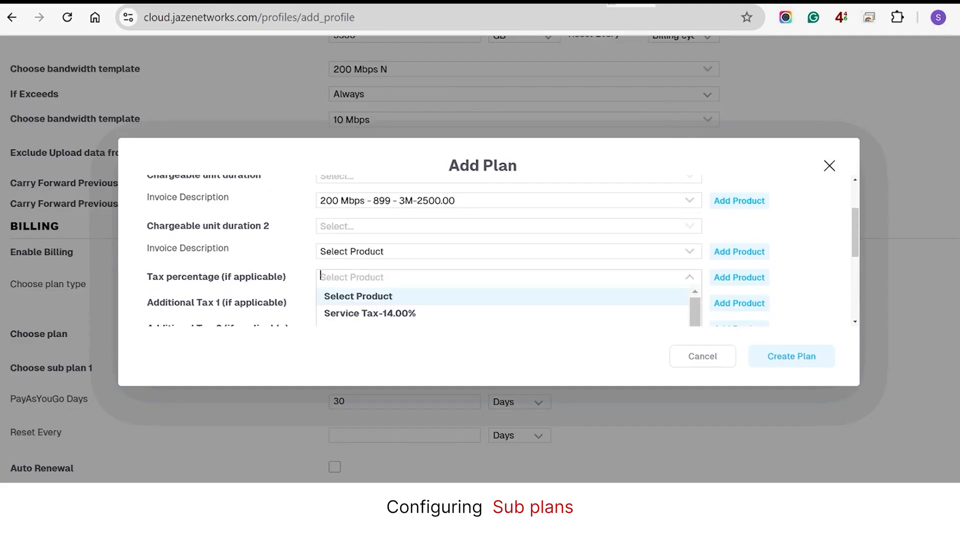
{"action": "scroll", "coordinate": [508, 280], "scroll_direction": "down", "scroll_amount": 3}
{"action": "scroll", "coordinate": [503, 250], "scroll_direction": "down", "scroll_amount": 3}
{"action": "scroll", "coordinate": [502, 250], "scroll_direction": "up", "scroll_amount": 3}
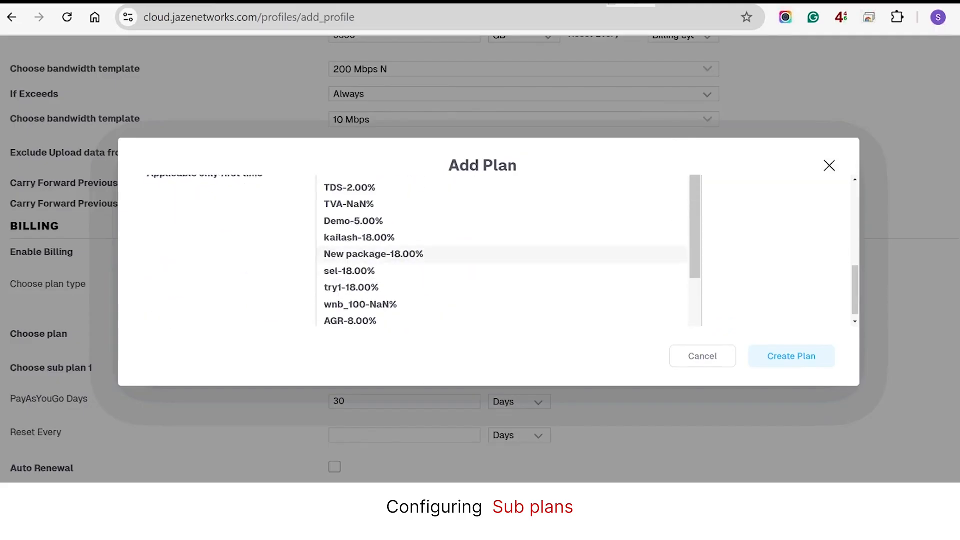
{"action": "left_click", "coordinate": [353, 199]}
{"action": "left_click", "coordinate": [500, 255]}
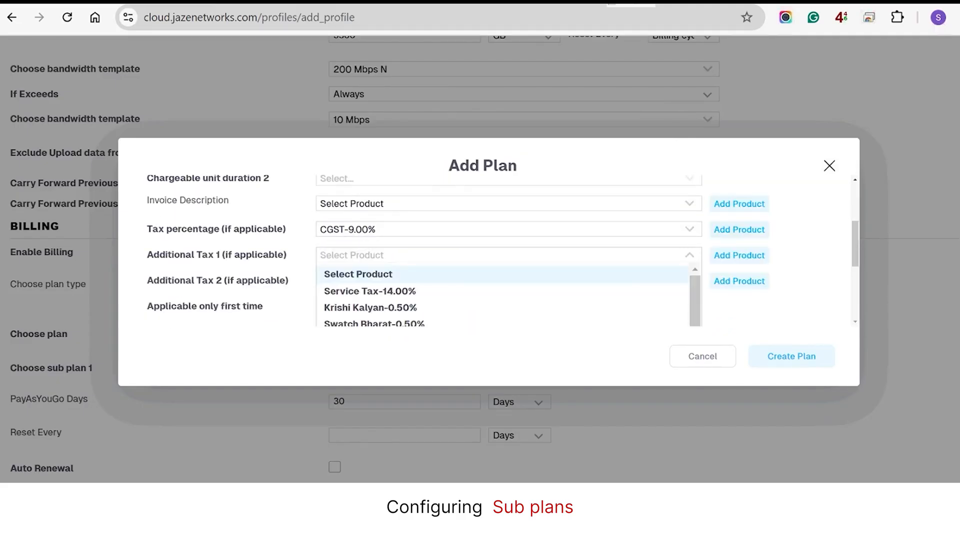
{"action": "type", "text": "sgst"}
{"action": "key", "text": "Return"}
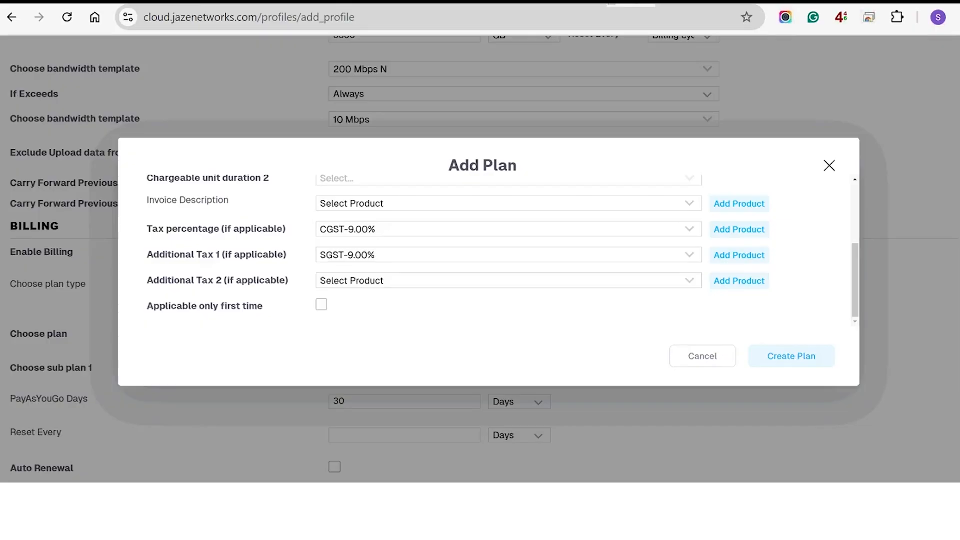
Create the '200 Mbps - 899 - 3M' sub plan and give it 90 PayAsYouGo days
{"action": "left_click", "coordinate": [791, 356]}
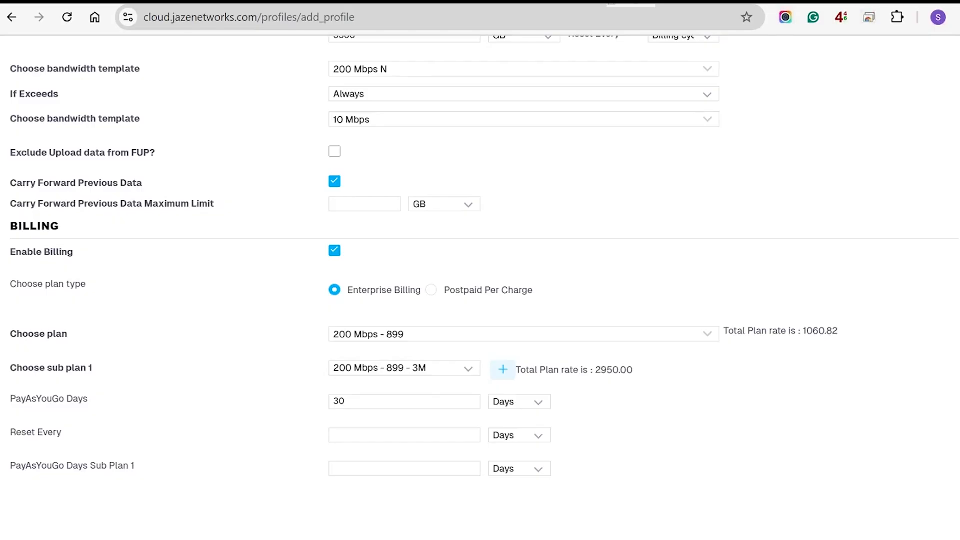
{"action": "scroll", "coordinate": [484, 256], "scroll_direction": "down", "scroll_amount": 1}
{"action": "left_click", "coordinate": [405, 378]}
{"action": "left_click", "coordinate": [404, 411]}
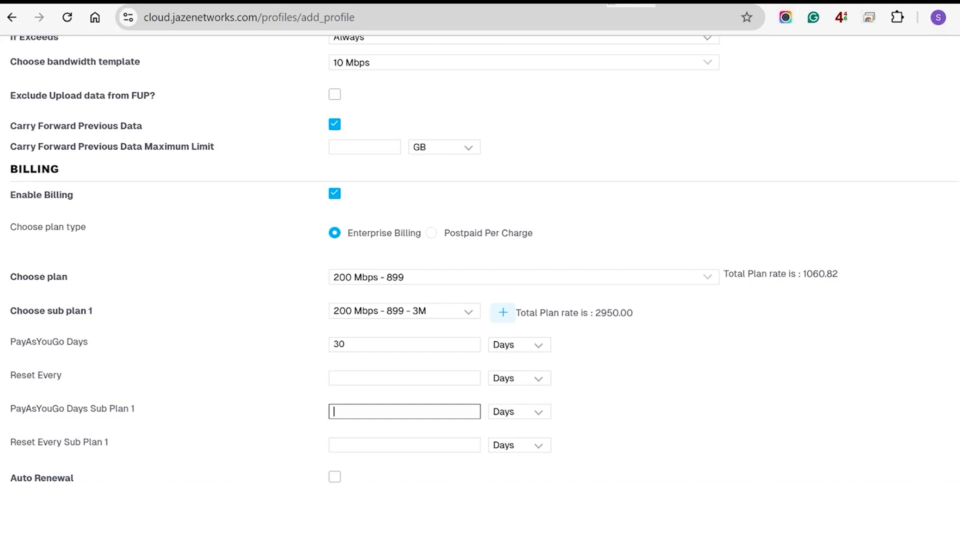
{"action": "type", "text": "90"}
Set the sub plan to reset every 30 days
{"action": "left_click", "coordinate": [404, 445]}
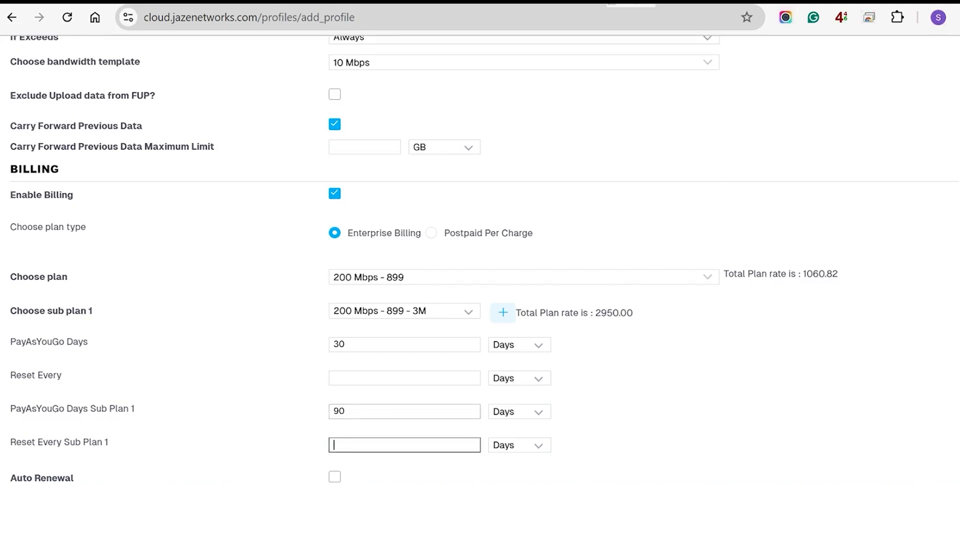
{"action": "type", "text": "30"}
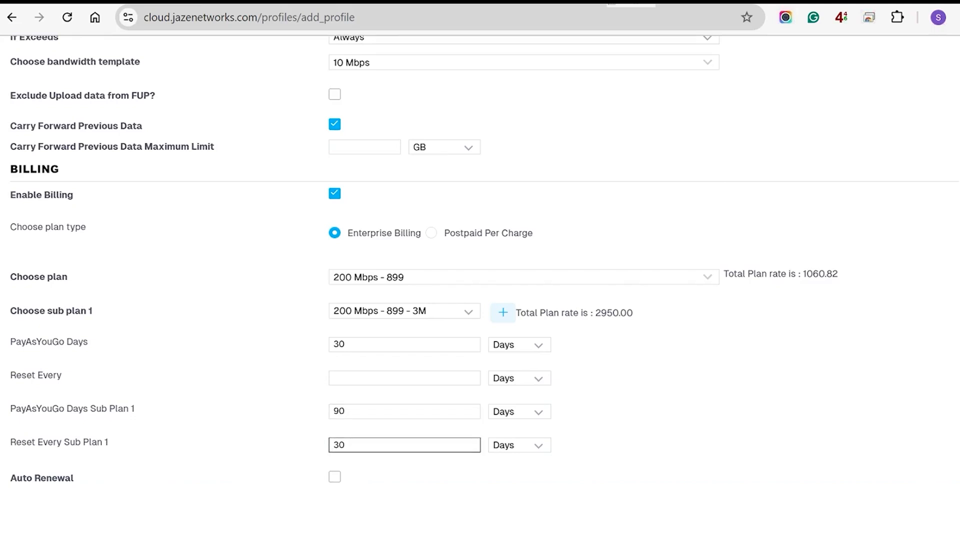
{"action": "left_click", "coordinate": [347, 445]}
{"action": "double_click", "coordinate": [339, 445]}
{"action": "left_click", "coordinate": [390, 465]}
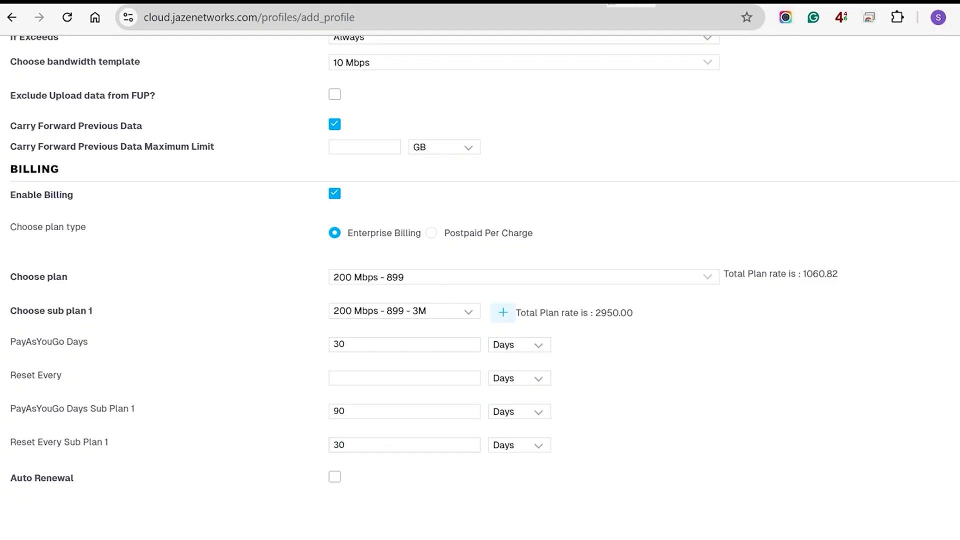
{"action": "left_click_drag", "start_coordinate": [346, 445], "coordinate": [332, 445]}
{"action": "left_click", "coordinate": [360, 445]}
{"action": "scroll", "coordinate": [360, 445], "scroll_direction": "down", "scroll_amount": 1}
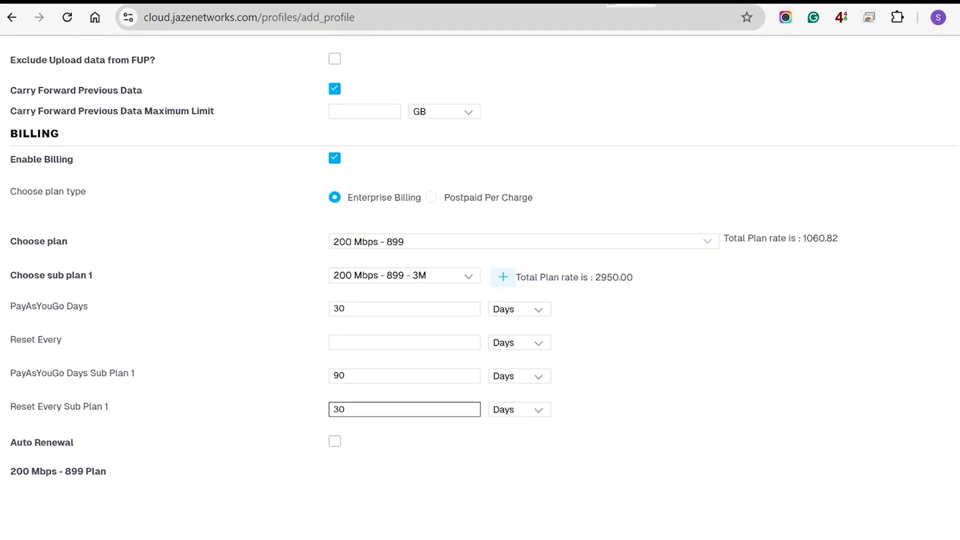
{"action": "scroll", "coordinate": [480, 280], "scroll_direction": "down", "scroll_amount": 2}
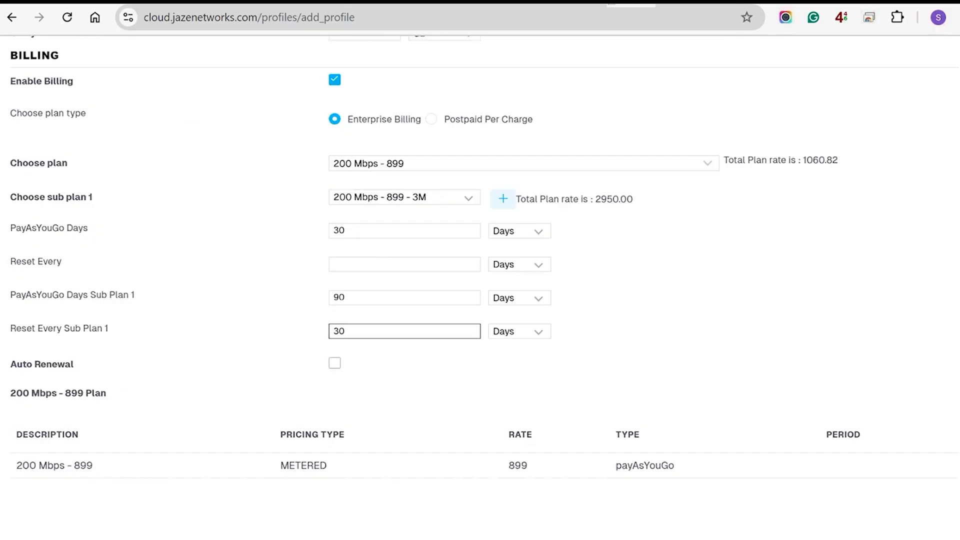
{"action": "scroll", "coordinate": [480, 280], "scroll_direction": "down", "scroll_amount": 1}
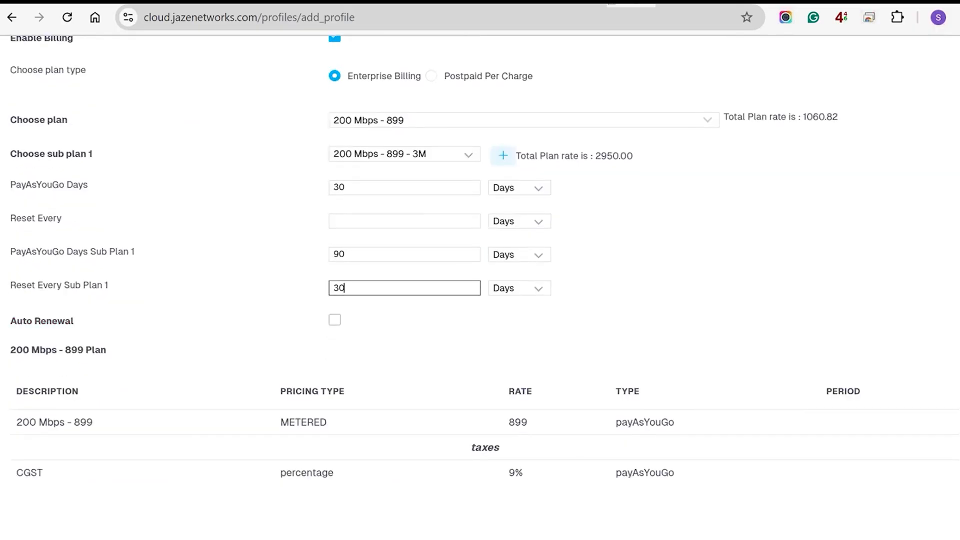
{"action": "scroll", "coordinate": [480, 280], "scroll_direction": "down", "scroll_amount": 7}
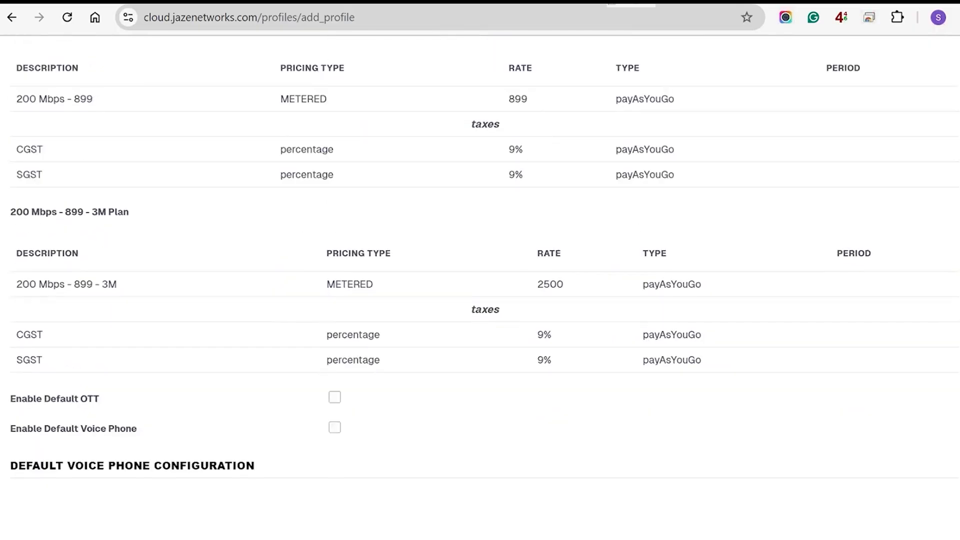
{"action": "scroll", "coordinate": [480, 280], "scroll_direction": "down", "scroll_amount": 4}
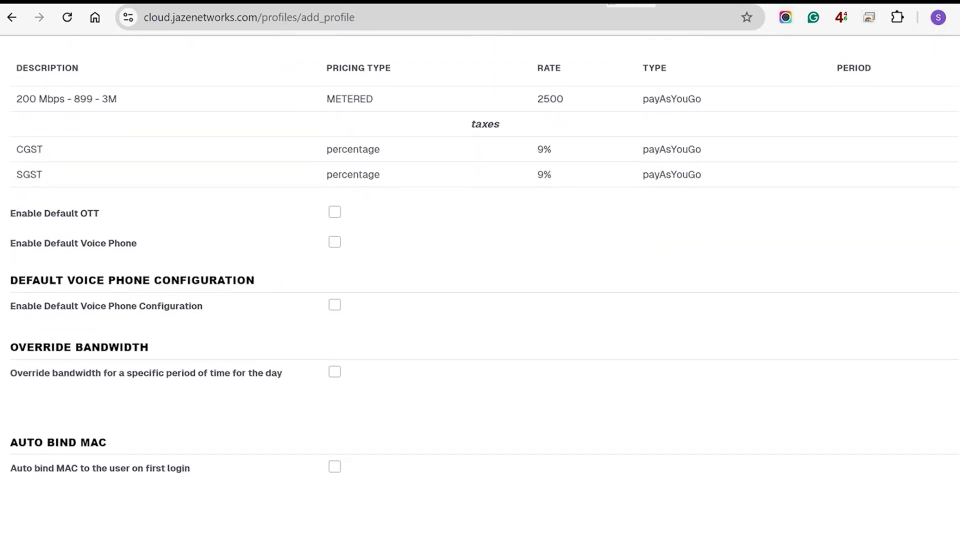
Enable Default OTT with the test service at 30 Days validity
{"action": "left_click", "coordinate": [334, 212]}
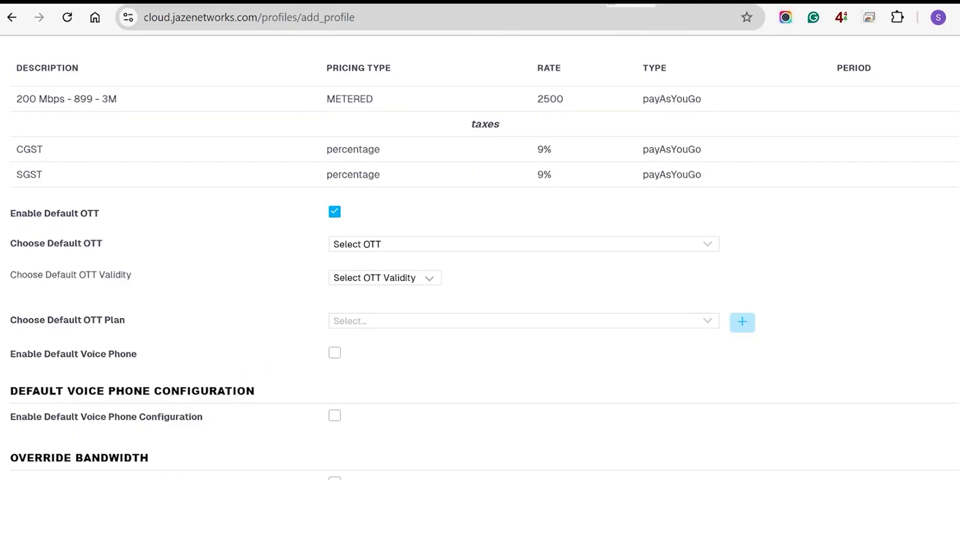
{"action": "left_click", "coordinate": [523, 244]}
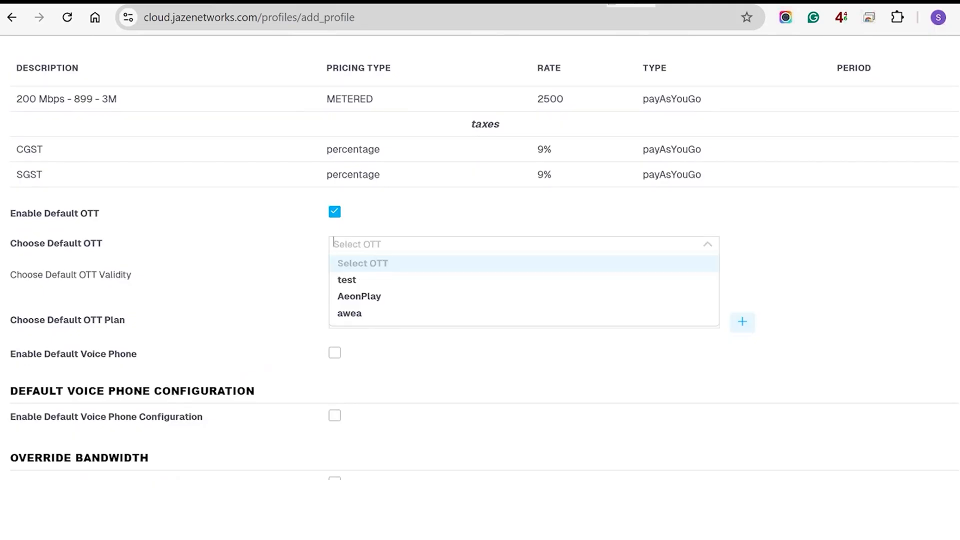
{"action": "left_click", "coordinate": [347, 280]}
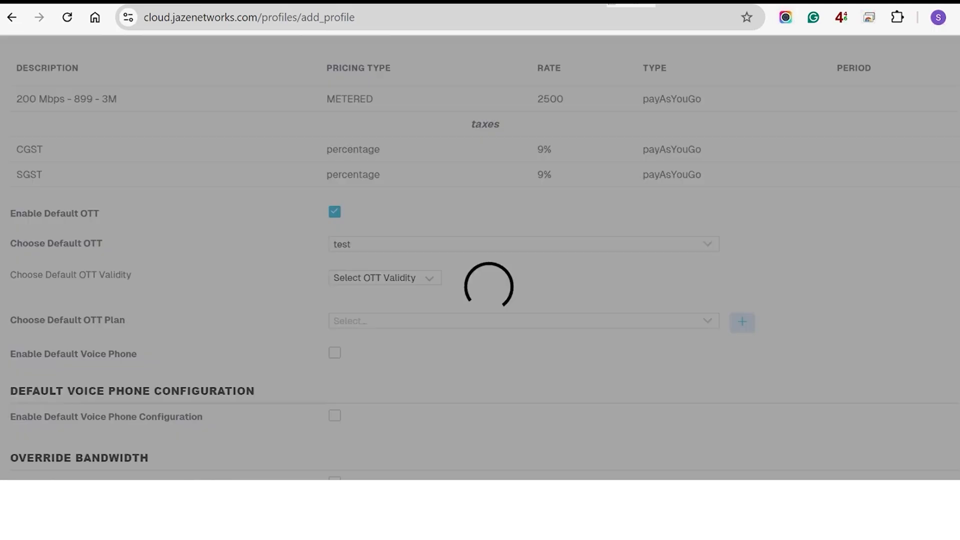
{"action": "left_click", "coordinate": [384, 278]}
{"action": "left_click", "coordinate": [384, 313]}
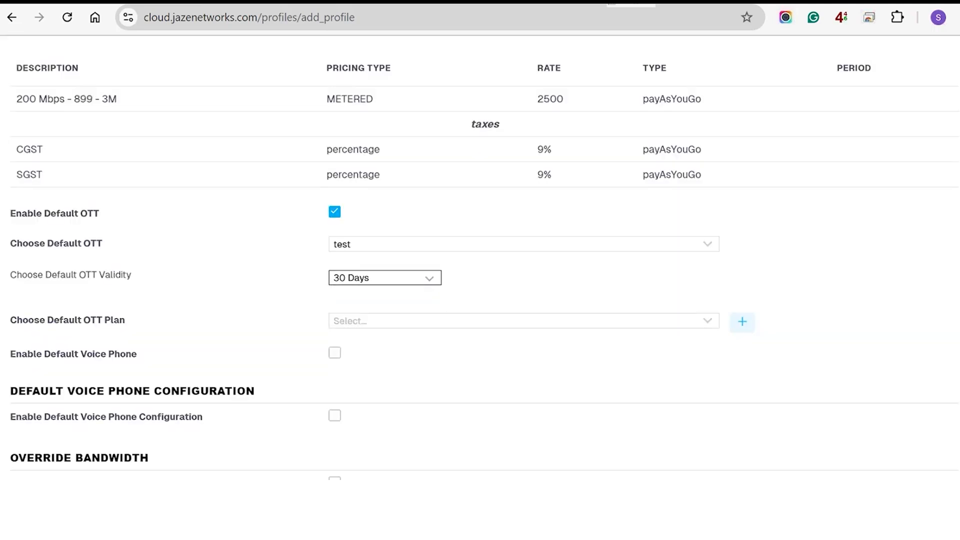
{"action": "left_click", "coordinate": [700, 321]}
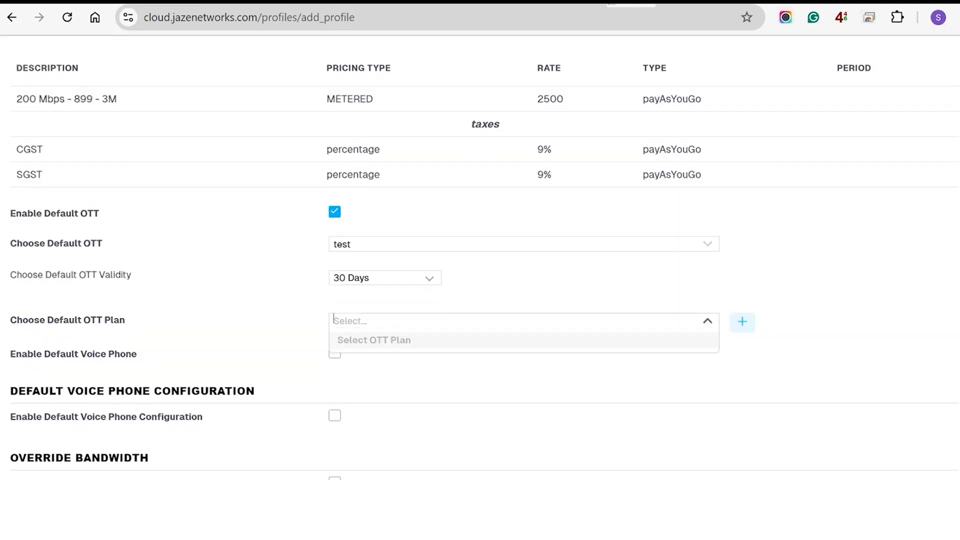
Add a second OTT validity row, OTT Validity 1, set to 90 Days
{"action": "left_click", "coordinate": [742, 323]}
{"action": "left_click", "coordinate": [384, 355]}
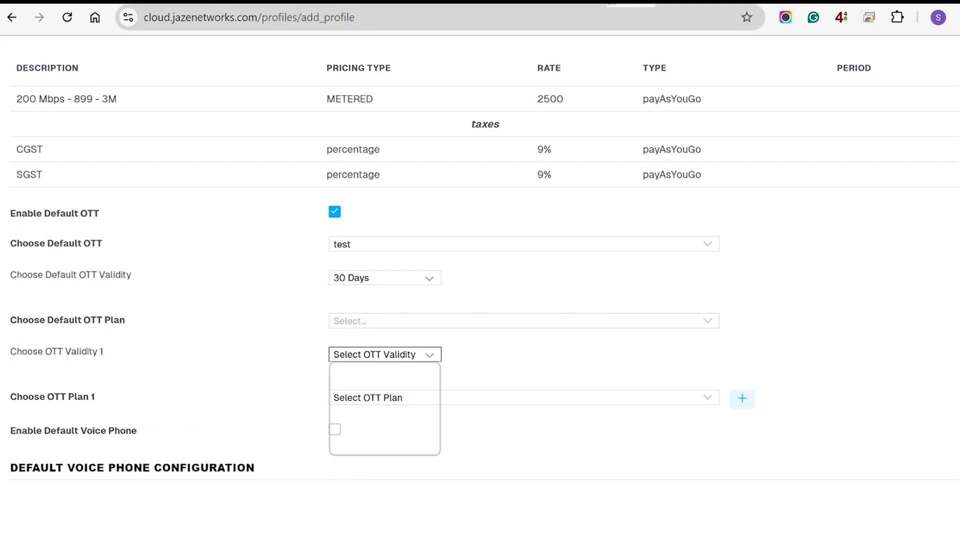
{"action": "left_click", "coordinate": [385, 409]}
{"action": "left_click", "coordinate": [400, 398]}
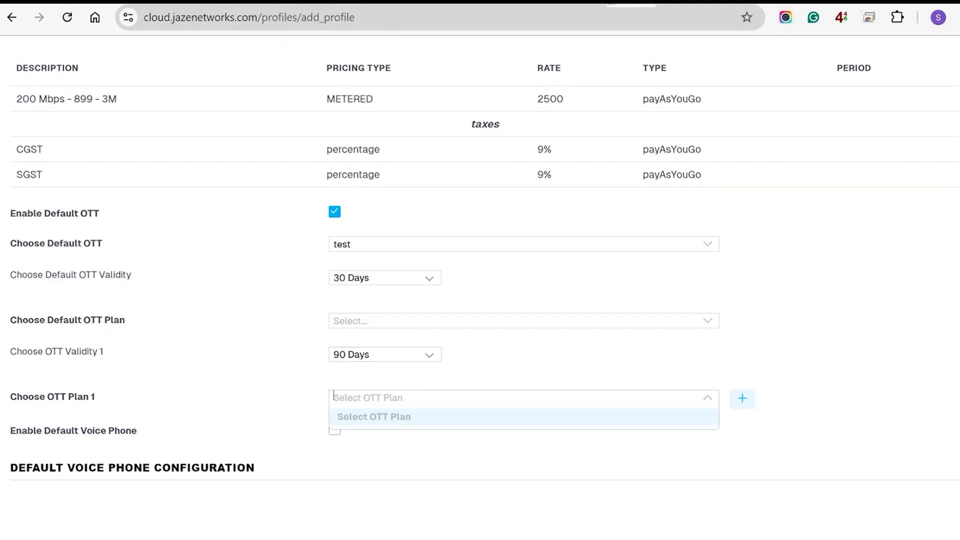
{"action": "left_click", "coordinate": [400, 398]}
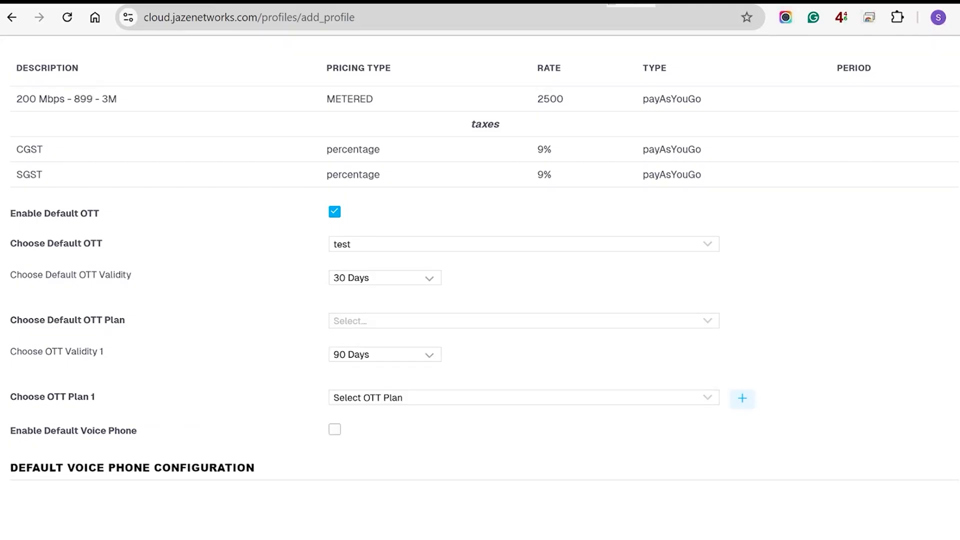
{"action": "scroll", "coordinate": [480, 270], "scroll_direction": "down", "scroll_amount": 2}
{"action": "scroll", "coordinate": [480, 270], "scroll_direction": "down", "scroll_amount": 3}
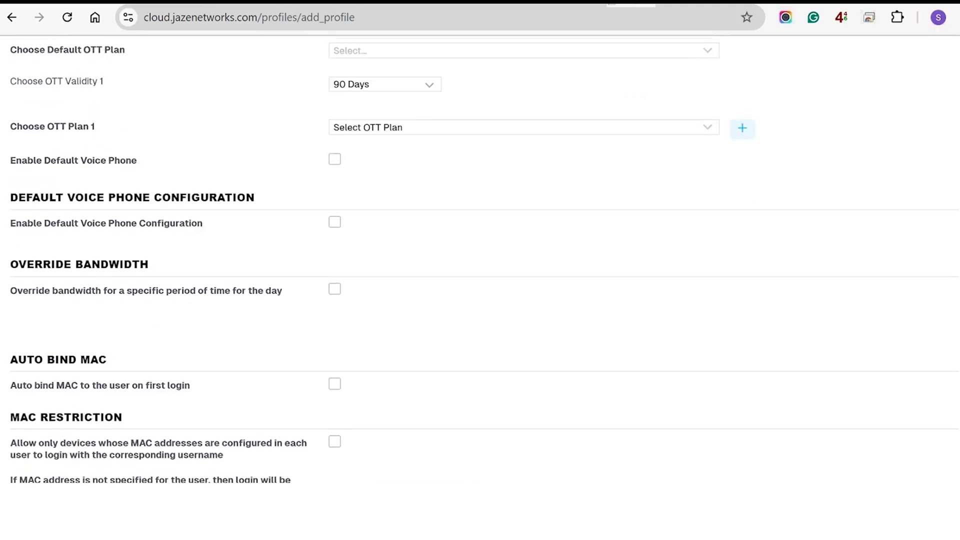
Turn on bandwidth override and select the 100mbps bandwidth template
{"action": "left_click", "coordinate": [334, 284]}
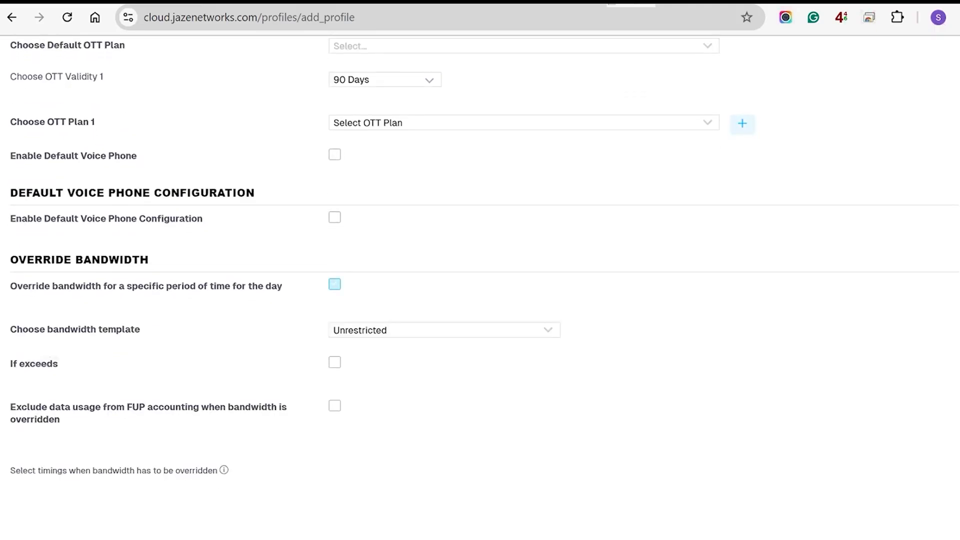
{"action": "scroll", "coordinate": [334, 270], "scroll_direction": "down", "scroll_amount": 2}
{"action": "left_click", "coordinate": [334, 240]}
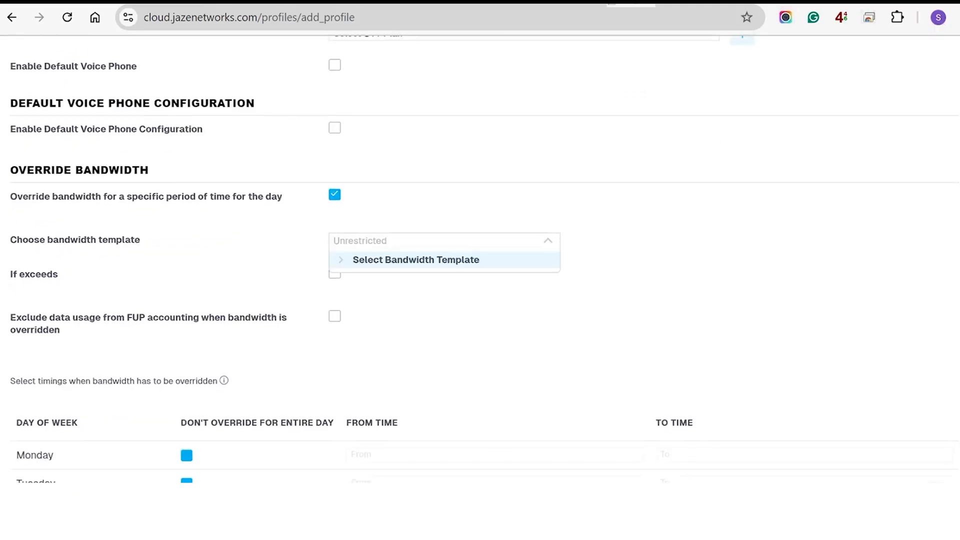
{"action": "type", "text": "400"}
{"action": "key", "text": "BackSpace"}
{"action": "key", "text": "BackSpace"}
{"action": "key", "text": "BackSpace"}
{"action": "type", "text": "cr"}
{"action": "key", "text": "Down"}
{"action": "key", "text": "Return"}
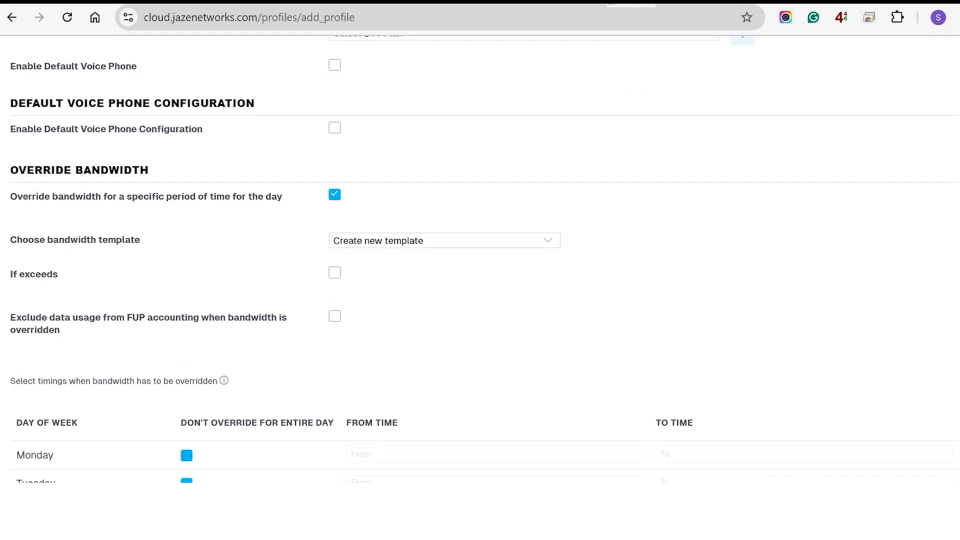
{"action": "left_click", "coordinate": [378, 241]}
{"action": "left_click", "coordinate": [341, 260]}
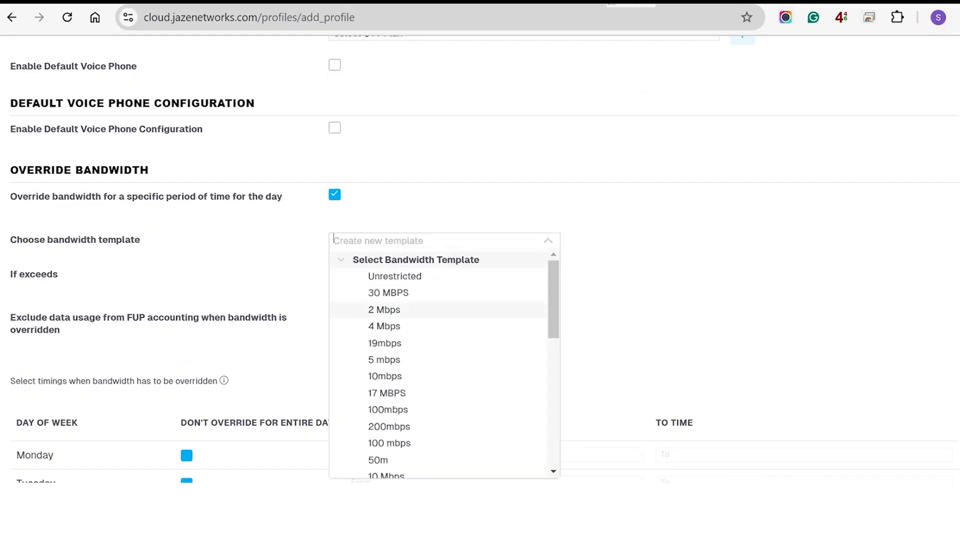
{"action": "scroll", "coordinate": [390, 326], "scroll_direction": "down", "scroll_amount": 3}
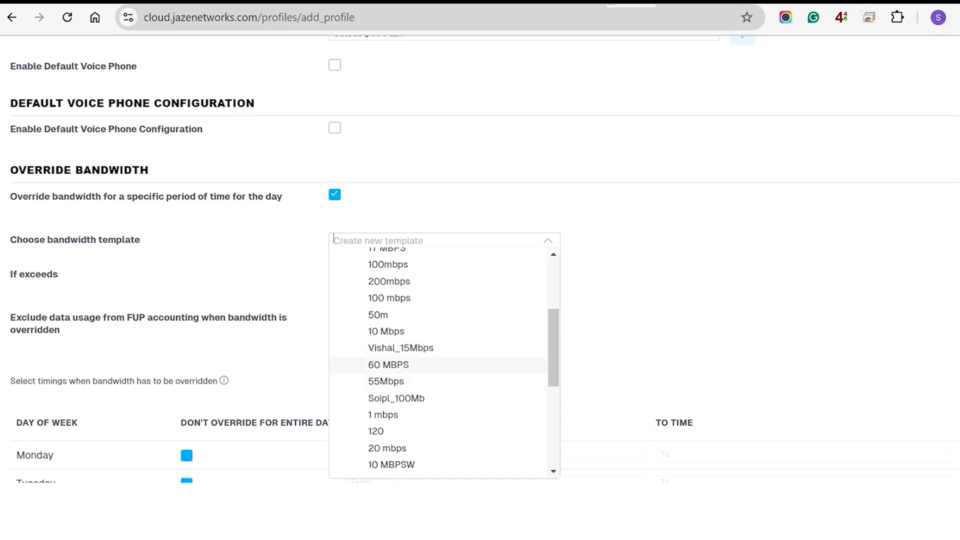
{"action": "scroll", "coordinate": [390, 350], "scroll_direction": "down", "scroll_amount": 2}
{"action": "scroll", "coordinate": [390, 350], "scroll_direction": "up", "scroll_amount": 4}
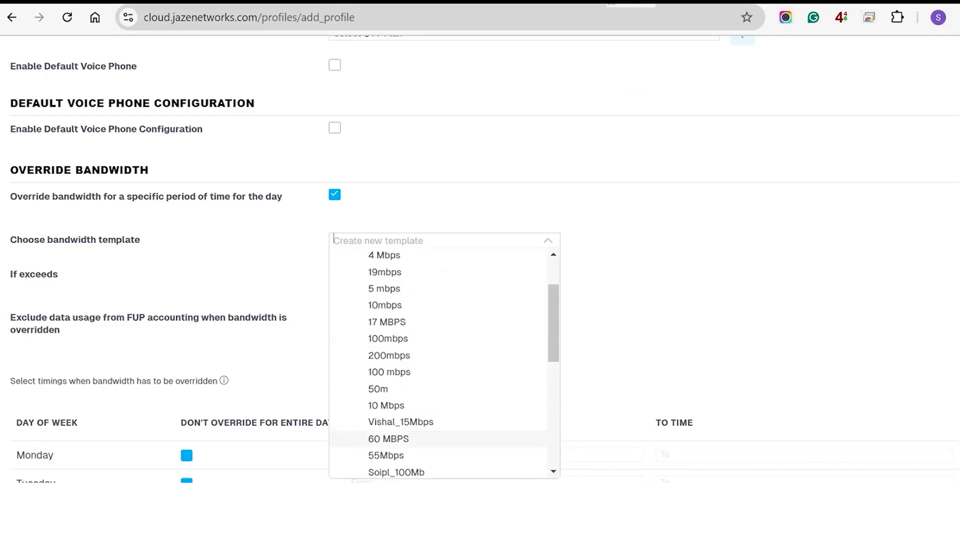
{"action": "left_click", "coordinate": [388, 339]}
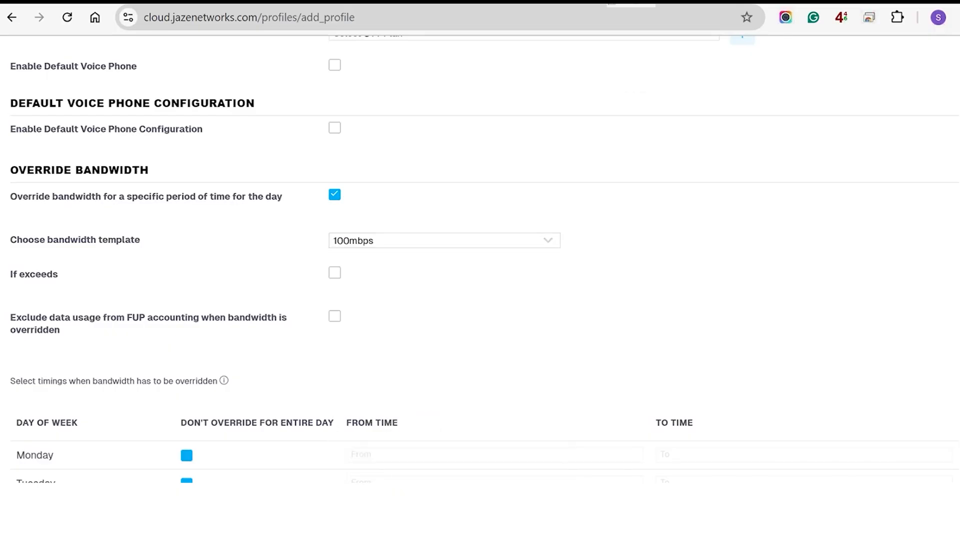
Set Monday's override window from 00:00 to 06:00
{"action": "scroll", "coordinate": [388, 339], "scroll_direction": "down", "scroll_amount": 3}
{"action": "left_click", "coordinate": [187, 321]}
{"action": "left_click", "coordinate": [494, 320]}
{"action": "scroll", "coordinate": [494, 320], "scroll_direction": "down", "scroll_amount": 2}
{"action": "left_click", "coordinate": [377, 320]}
{"action": "left_click", "coordinate": [804, 205]}
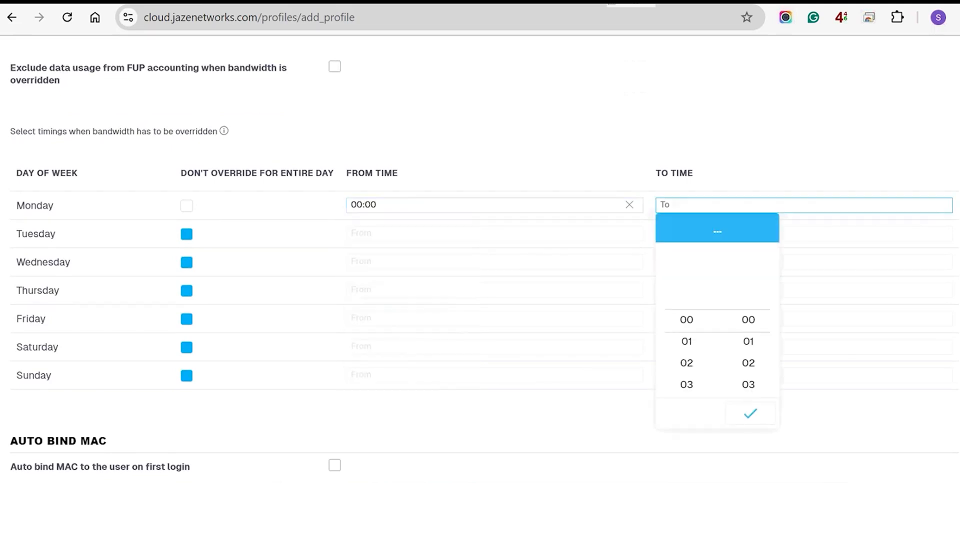
{"action": "scroll", "coordinate": [687, 339], "scroll_direction": "down", "scroll_amount": 2}
{"action": "left_click", "coordinate": [686, 338]}
Set Tuesday's override window from 00:00 to 06:00
{"action": "left_click", "coordinate": [186, 234]}
{"action": "left_click", "coordinate": [377, 348]}
{"action": "left_click", "coordinate": [690, 234]}
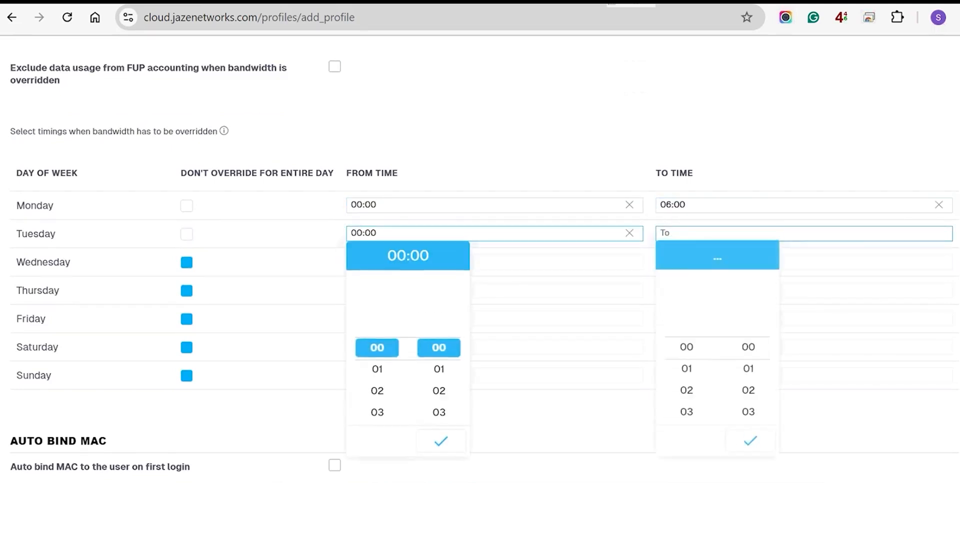
{"action": "scroll", "coordinate": [686, 393], "scroll_direction": "down", "scroll_amount": 1}
{"action": "left_click", "coordinate": [686, 415]}
{"action": "left_click", "coordinate": [750, 442]}
{"action": "scroll", "coordinate": [480, 270], "scroll_direction": "down", "scroll_amount": 4}
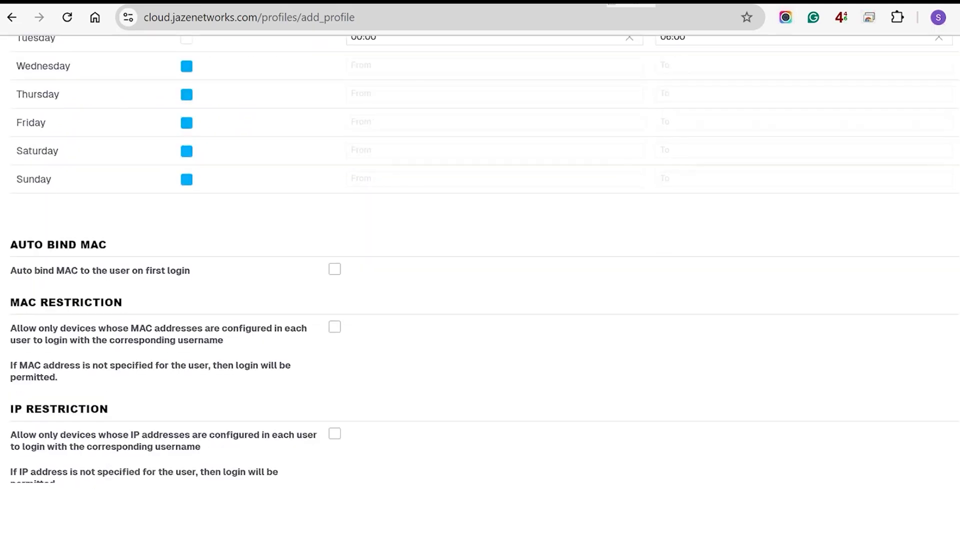
Auto-bind 1 MAC on first login and turn on MAC Restriction
{"action": "left_click", "coordinate": [334, 267]}
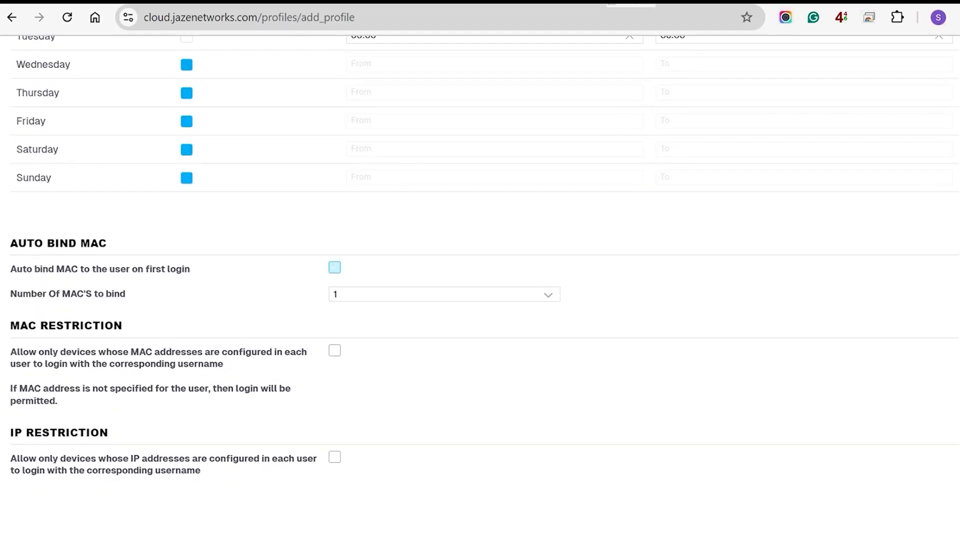
{"action": "left_click", "coordinate": [444, 295]}
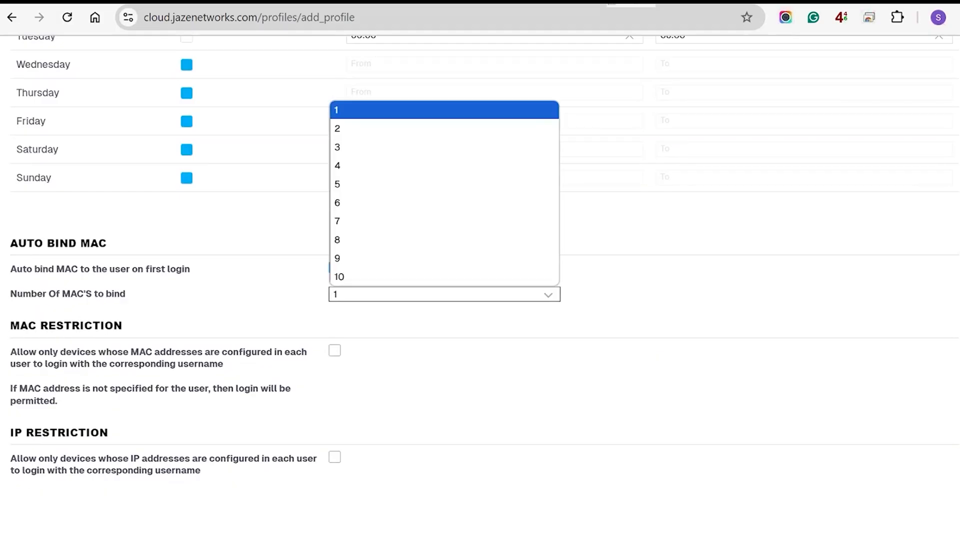
{"action": "left_click", "coordinate": [444, 294]}
{"action": "left_click", "coordinate": [335, 350]}
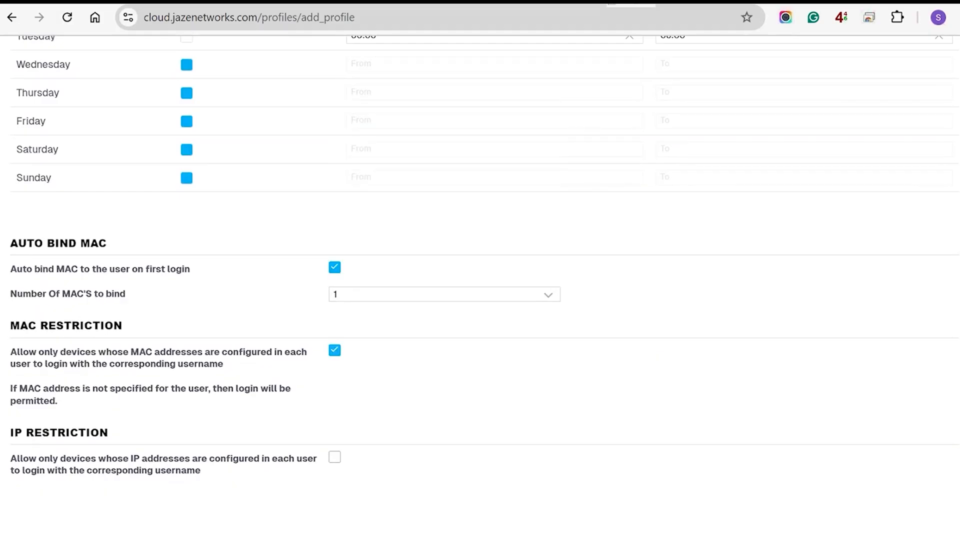
{"action": "scroll", "coordinate": [480, 285], "scroll_direction": "down", "scroll_amount": 6}
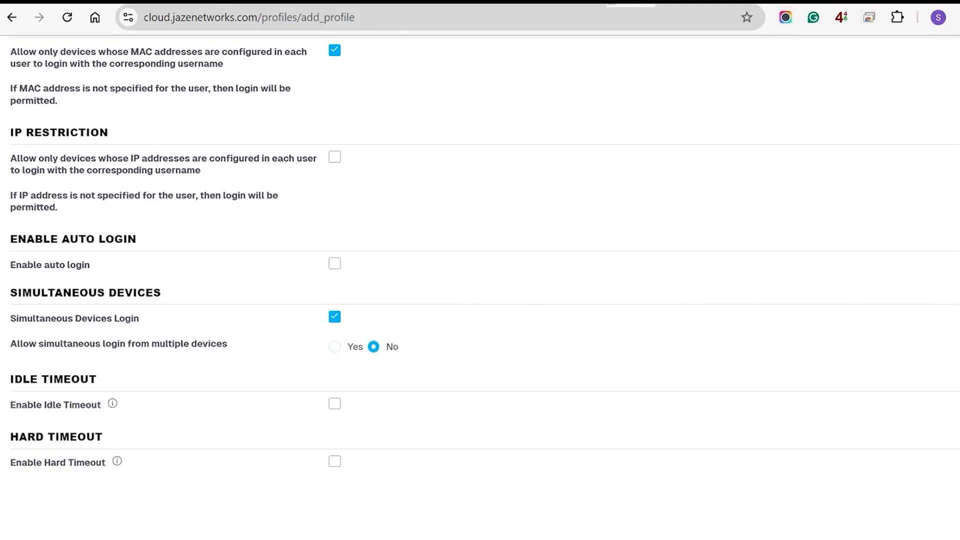
{"action": "scroll", "coordinate": [480, 270], "scroll_direction": "down", "scroll_amount": 3}
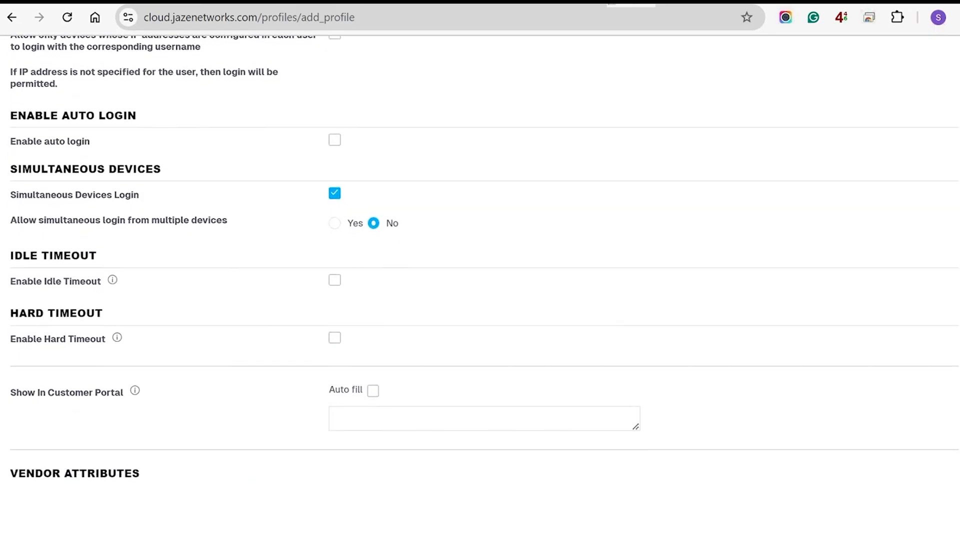
{"action": "scroll", "coordinate": [480, 270], "scroll_direction": "down", "scroll_amount": 3}
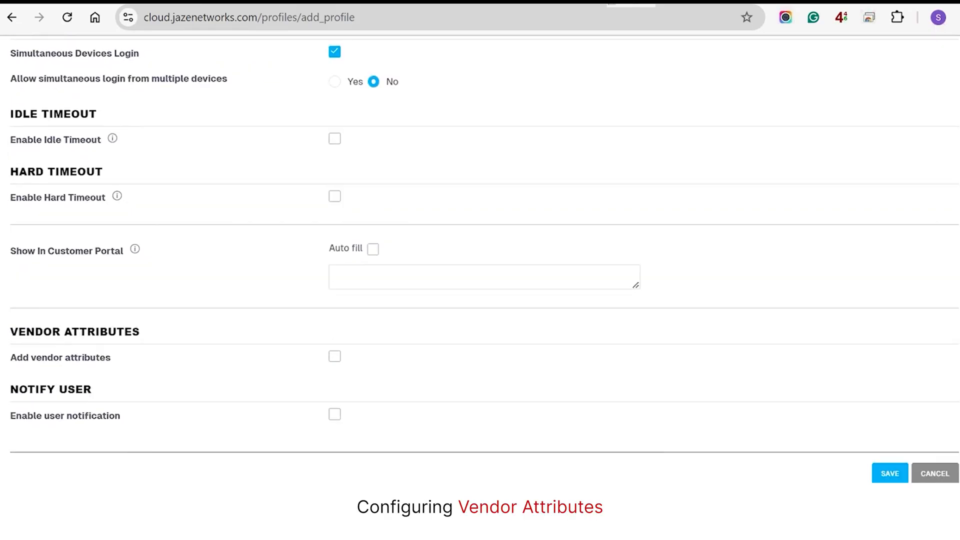
Enable vendor attributes with vendor Cisco and attribute Cisco-Policy-Up
{"action": "left_click", "coordinate": [335, 357]}
{"action": "scroll", "coordinate": [480, 270], "scroll_direction": "down", "scroll_amount": 2}
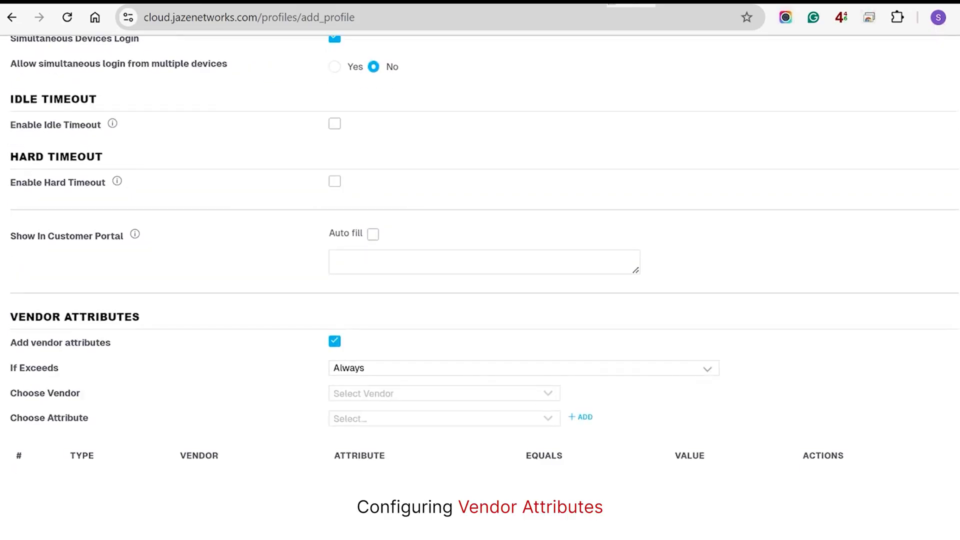
{"action": "left_click", "coordinate": [444, 315]}
{"action": "type", "text": "cisco"}
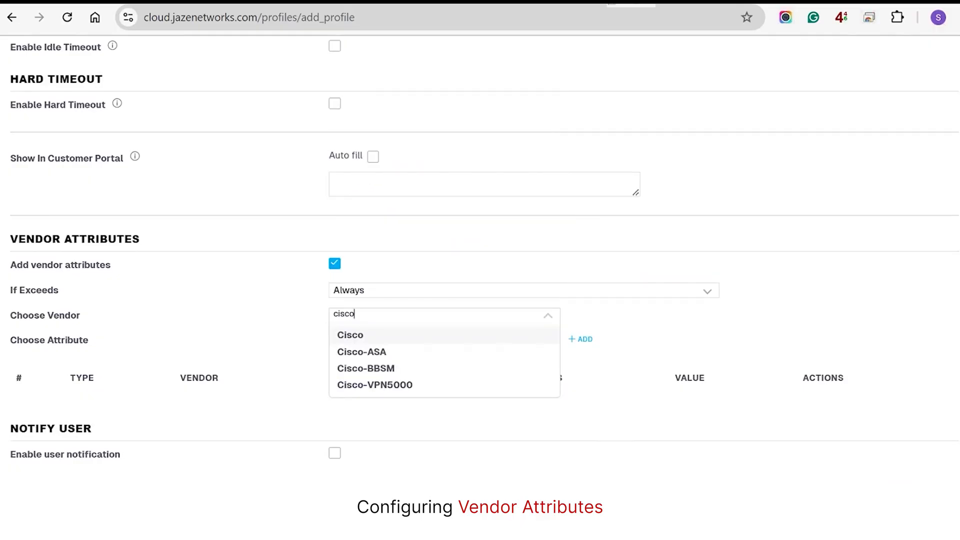
{"action": "left_click", "coordinate": [350, 335]}
{"action": "left_click", "coordinate": [430, 340]}
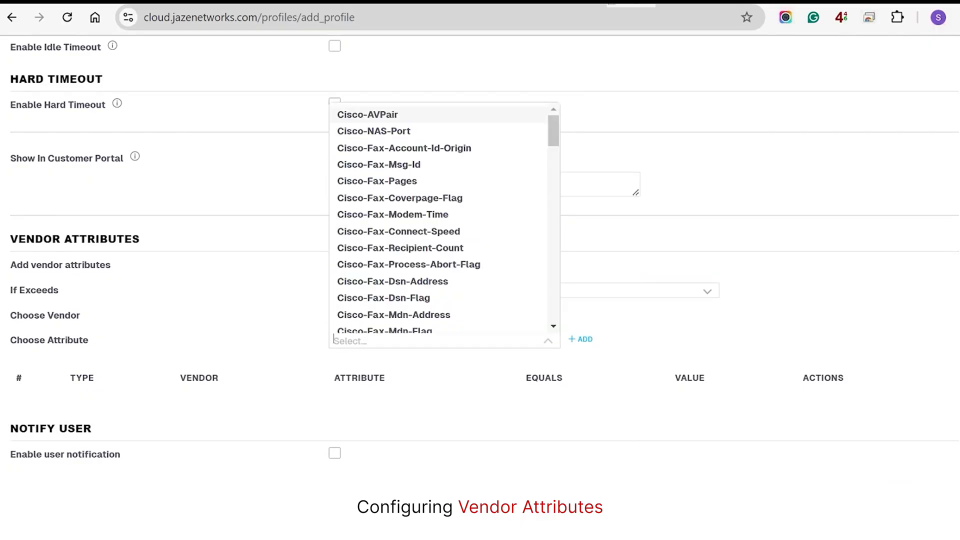
{"action": "type", "text": "poli"}
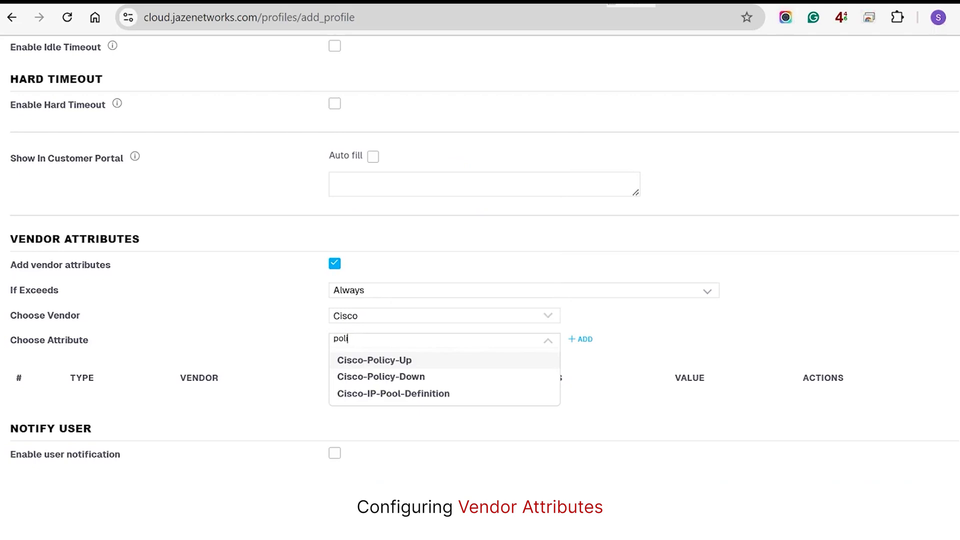
{"action": "key", "text": "Return"}
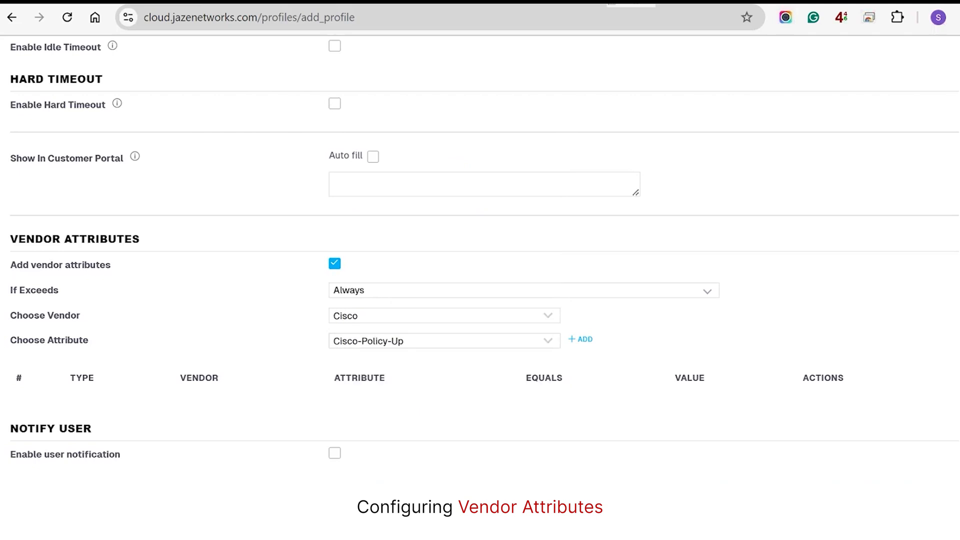
{"action": "left_click", "coordinate": [581, 339]}
{"action": "left_click", "coordinate": [513, 297]}
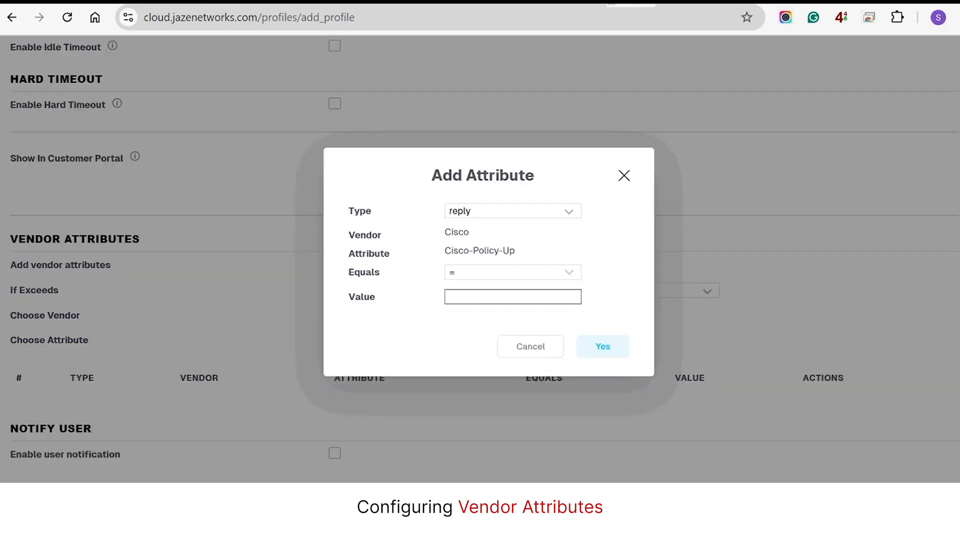
{"action": "type", "text": "8"}
{"action": "key", "text": "BackSpace"}
{"action": "left_click", "coordinate": [530, 347]}
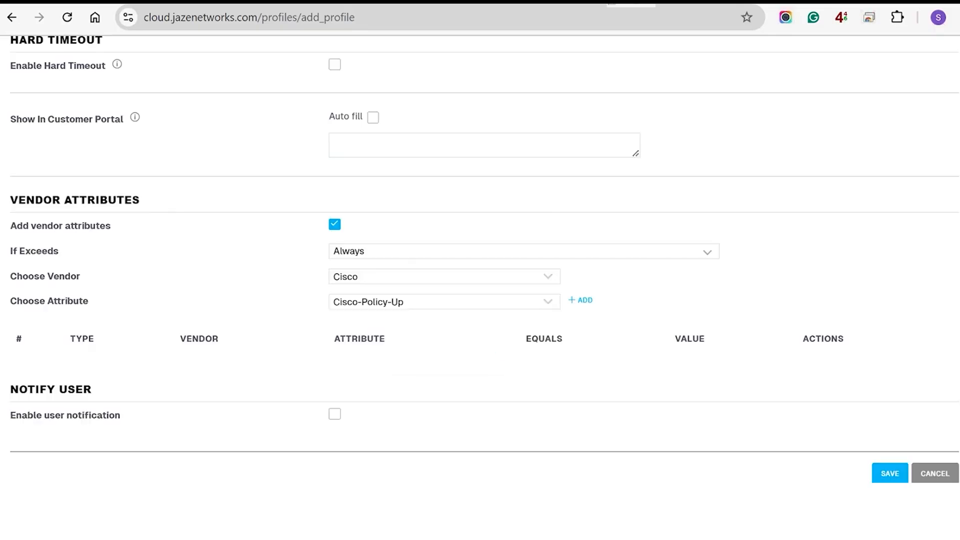
Enable user notifications at a 60% limit by SMS, keeping Bandwidth Restriction, and save
{"action": "left_click", "coordinate": [335, 414]}
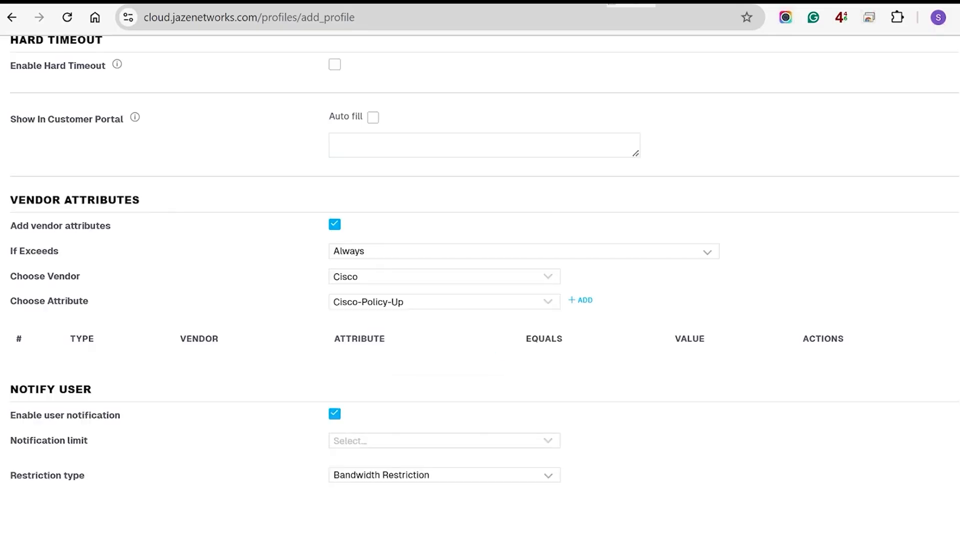
{"action": "left_click", "coordinate": [444, 441]}
{"action": "scroll", "coordinate": [444, 441], "scroll_direction": "down", "scroll_amount": 2}
{"action": "scroll", "coordinate": [444, 230], "scroll_direction": "down", "scroll_amount": 2}
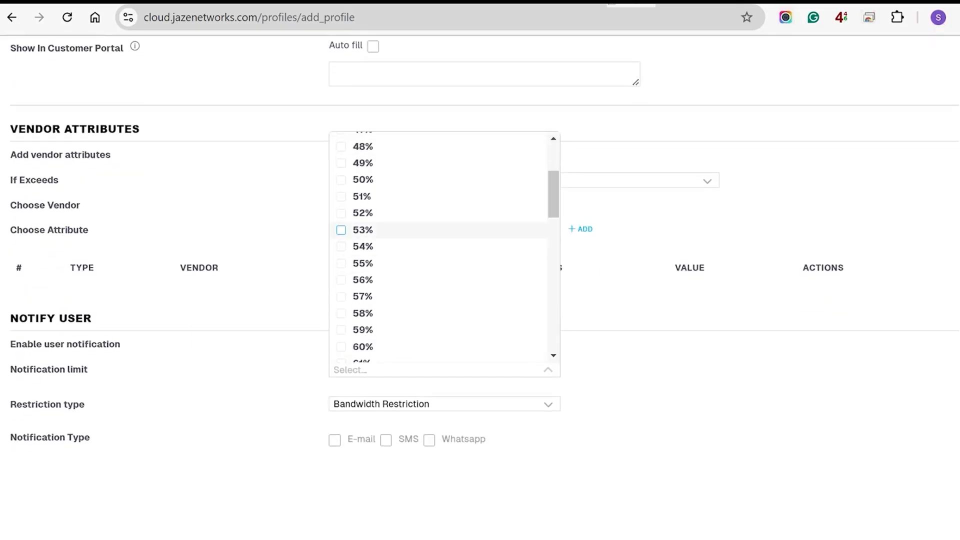
{"action": "left_click", "coordinate": [362, 346]}
{"action": "left_click", "coordinate": [440, 410]}
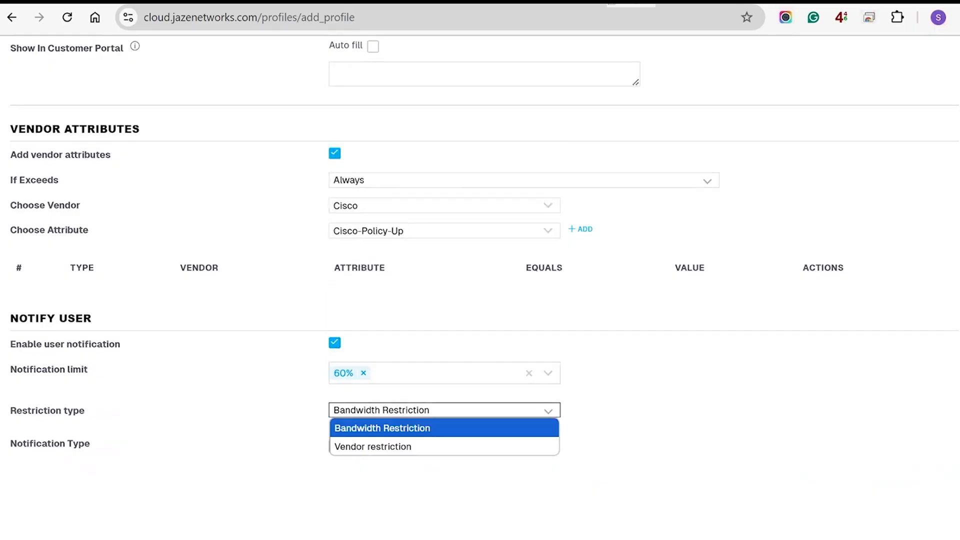
{"action": "left_click", "coordinate": [383, 428]}
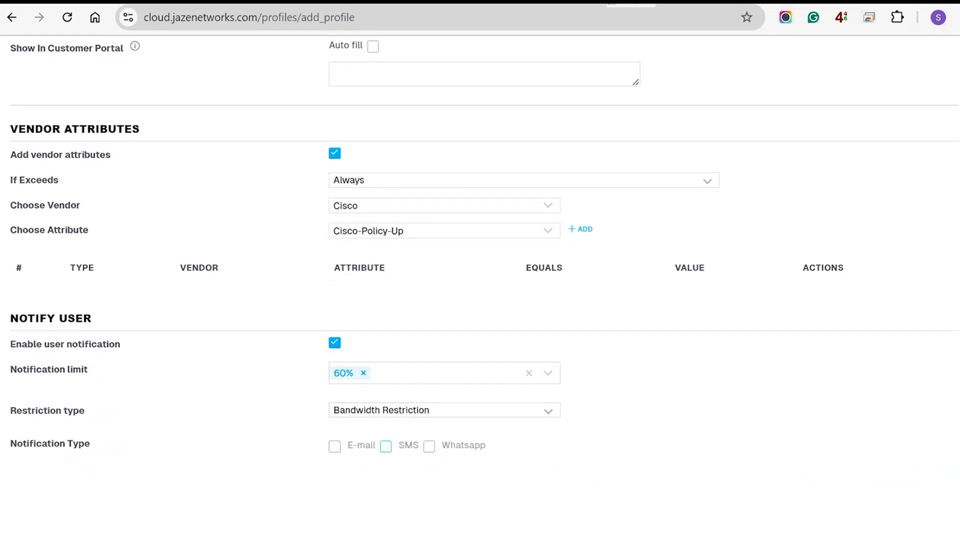
{"action": "left_click", "coordinate": [386, 446]}
{"action": "scroll", "coordinate": [386, 446], "scroll_direction": "down", "scroll_amount": 1}
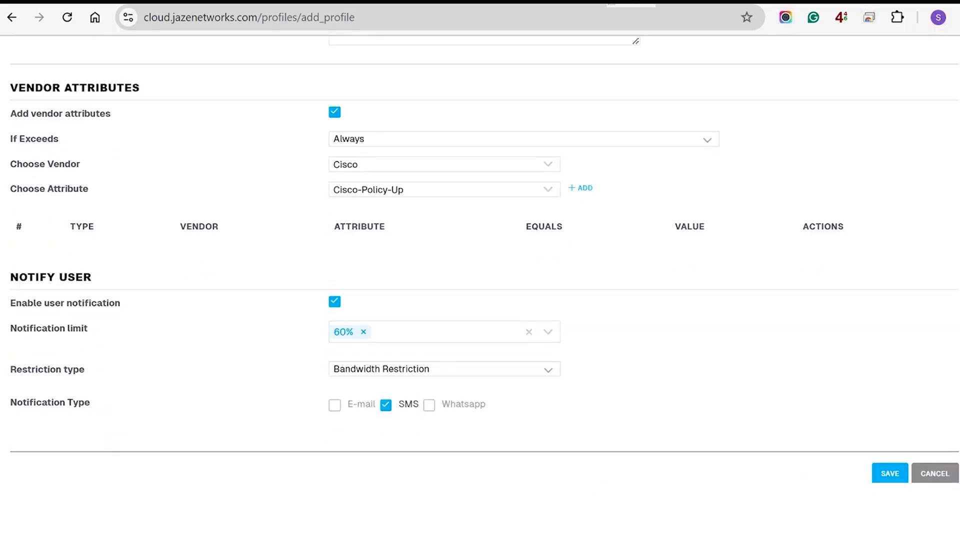
{"action": "left_click", "coordinate": [890, 473]}
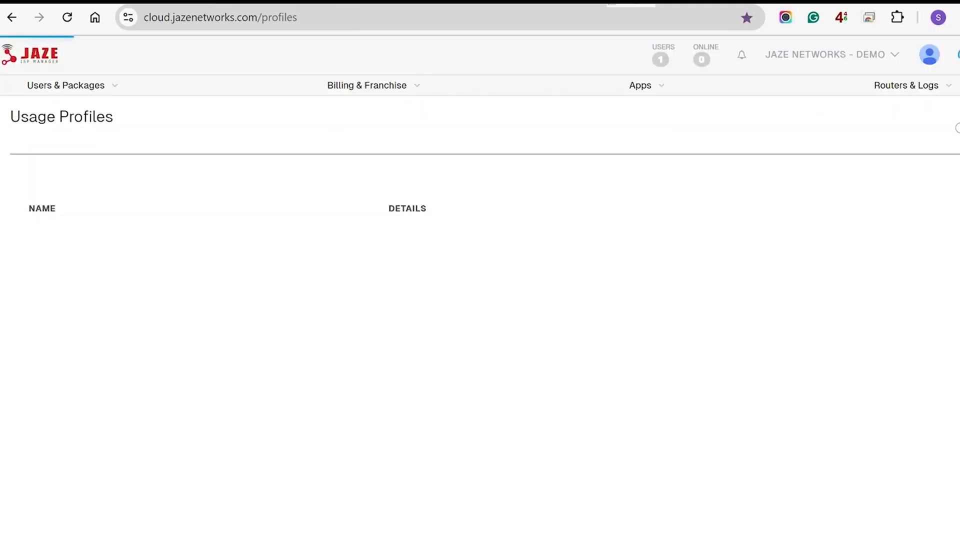
In User Management, start a group on the 200 Mbps - 899 package, auto-named after it
{"action": "left_click", "coordinate": [62, 86]}
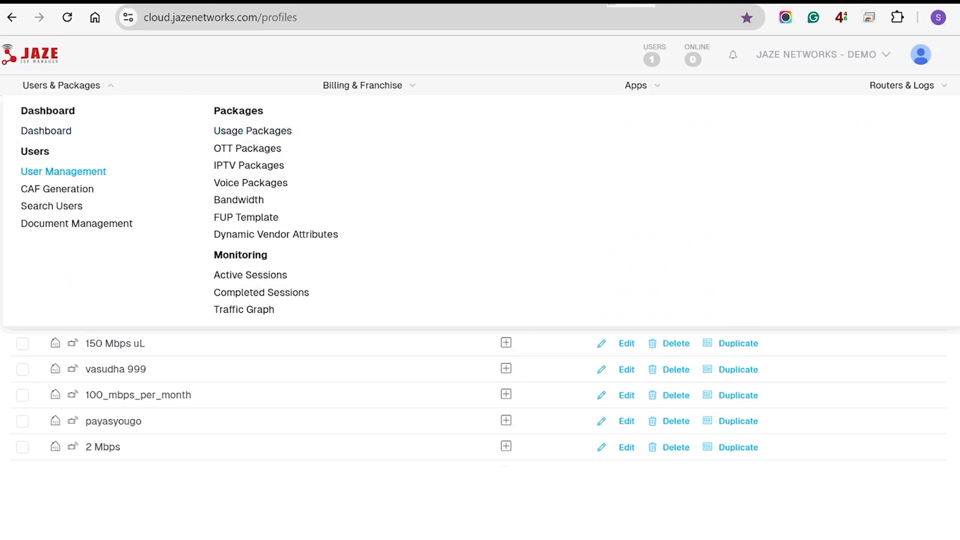
{"action": "left_click", "coordinate": [64, 172]}
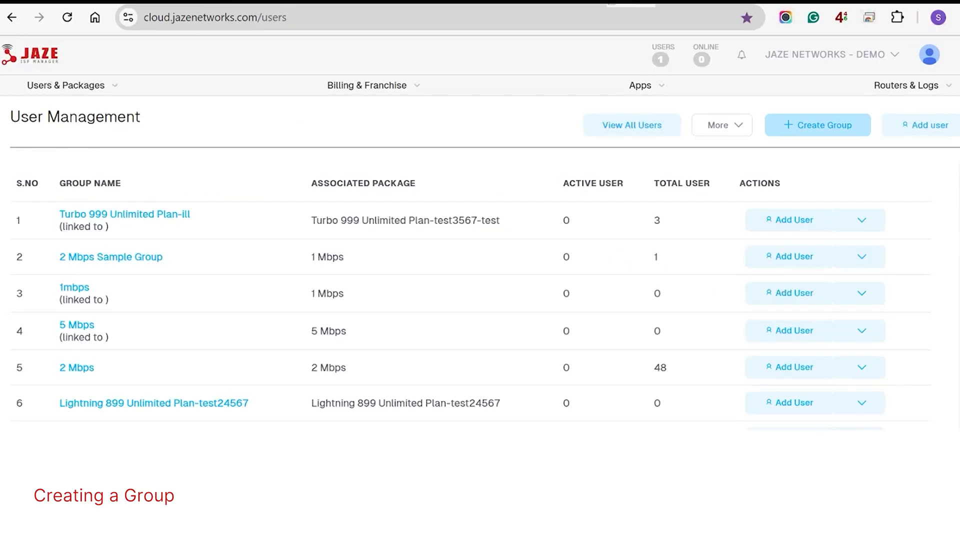
{"action": "left_click", "coordinate": [818, 125]}
{"action": "left_click", "coordinate": [530, 246]}
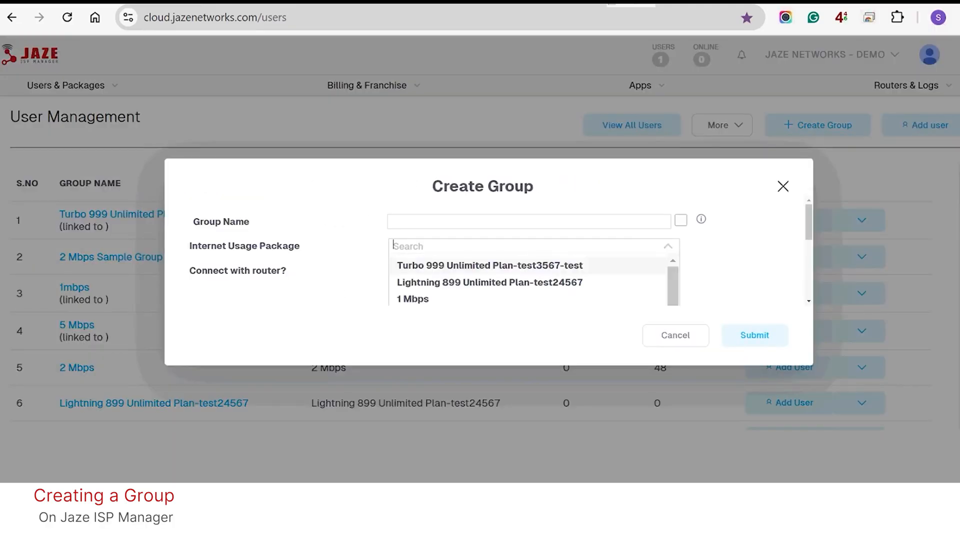
{"action": "type", "text": "200"}
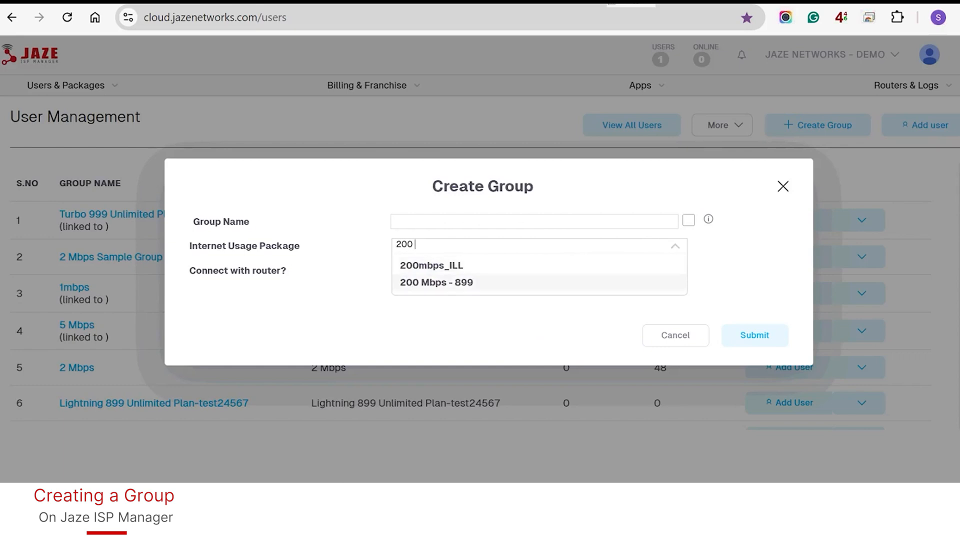
{"action": "left_click", "coordinate": [436, 283]}
{"action": "left_click", "coordinate": [689, 220]}
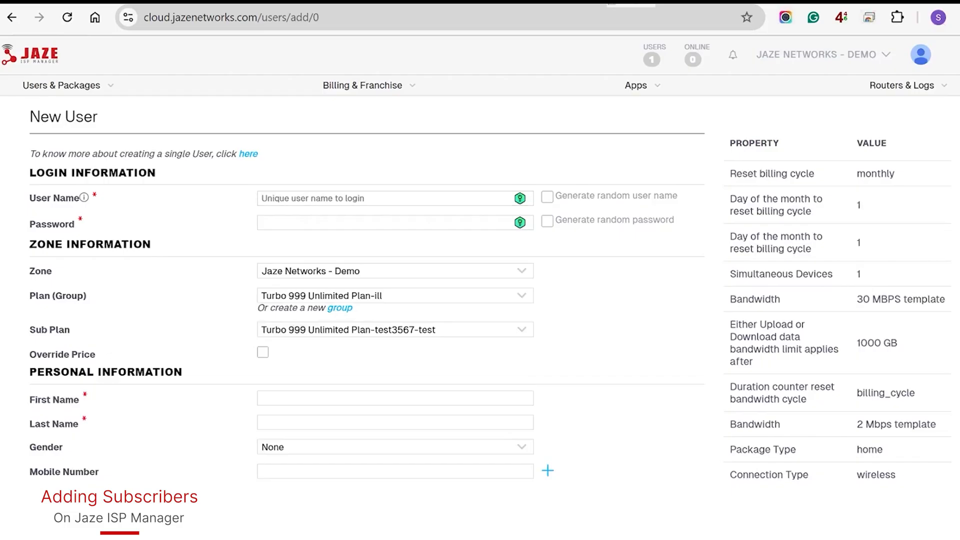
Enter user name test432 and have a random password generated
{"action": "left_click", "coordinate": [547, 196]}
{"action": "type", "text": "test432"}
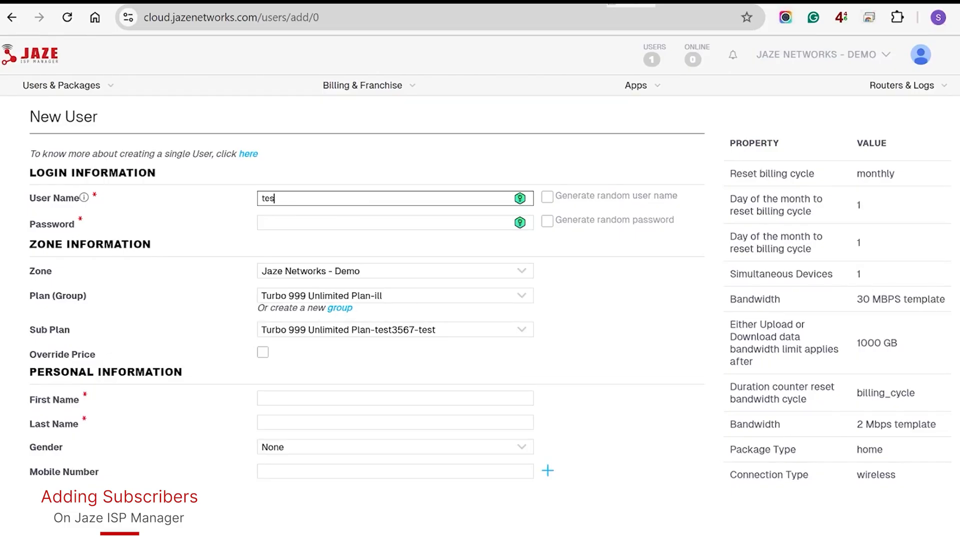
{"action": "left_click", "coordinate": [547, 221]}
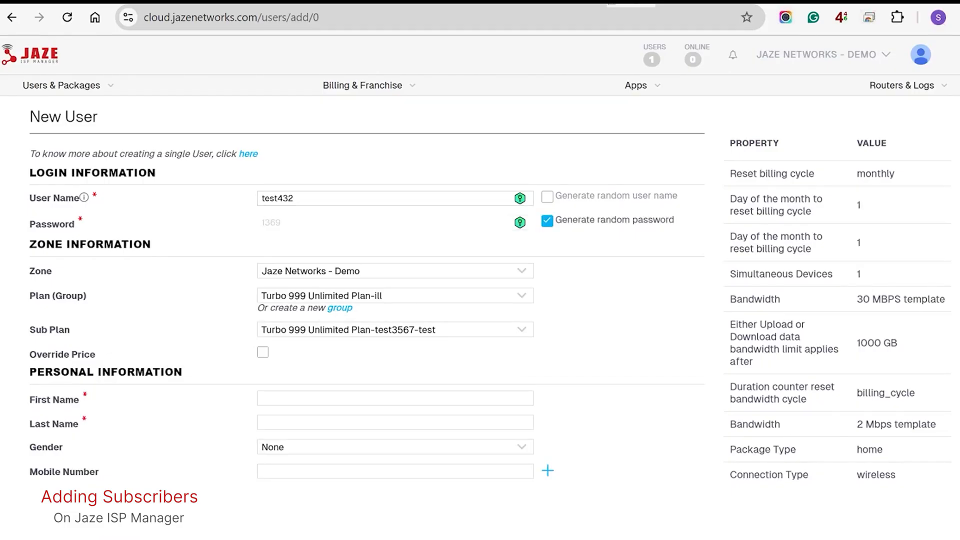
{"action": "scroll", "coordinate": [480, 287], "scroll_direction": "down", "scroll_amount": 3}
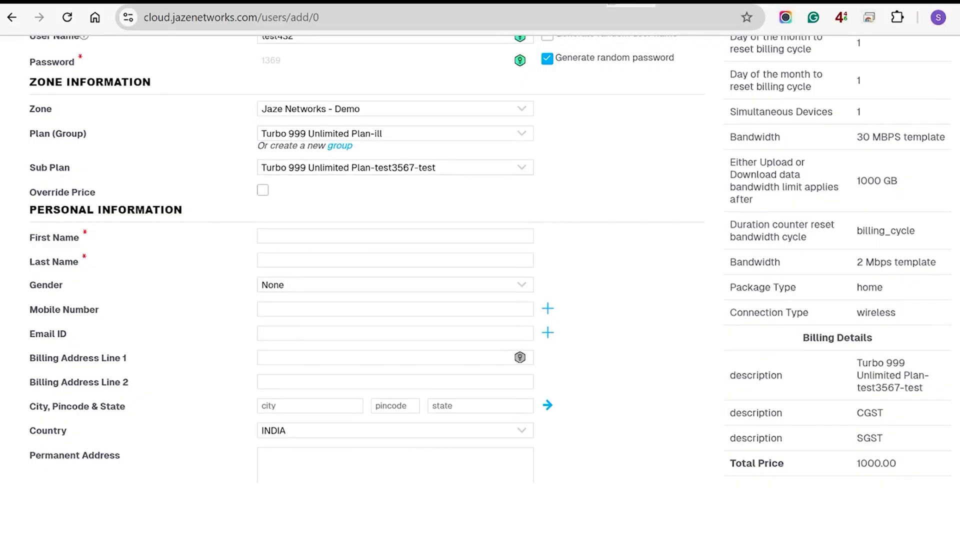
Choose 200 Mbps - 899 as both the plan group and sub plan
{"action": "left_click", "coordinate": [395, 133]}
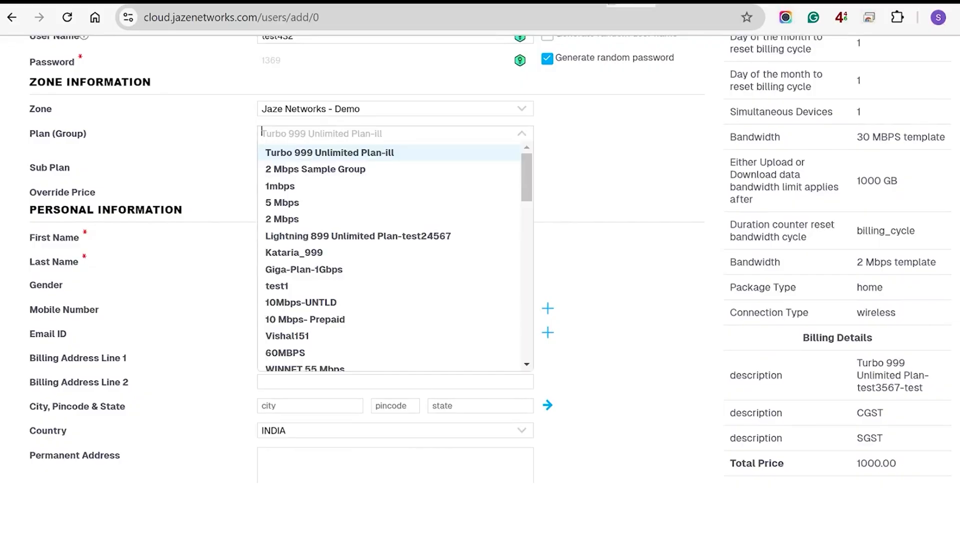
{"action": "type", "text": "200"}
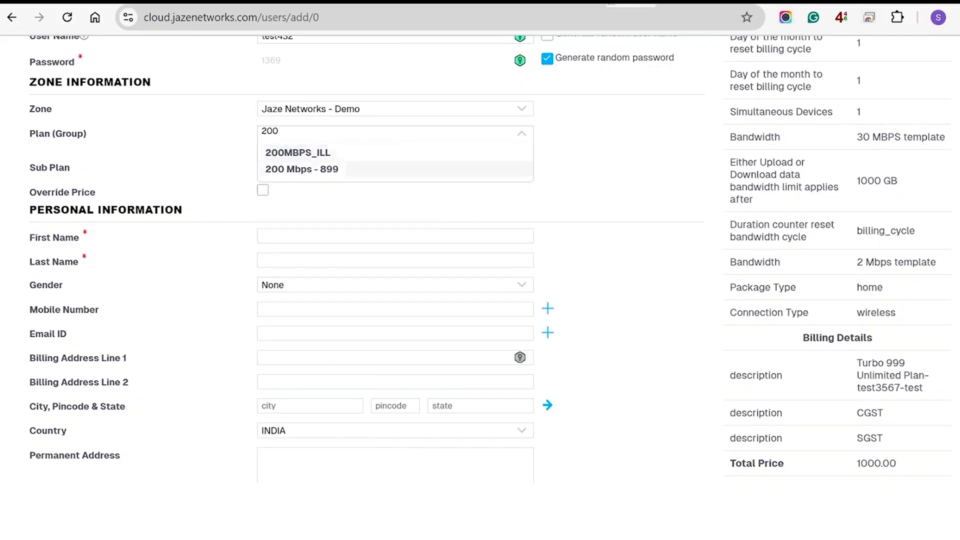
{"action": "left_click", "coordinate": [395, 169]}
{"action": "left_click", "coordinate": [395, 168]}
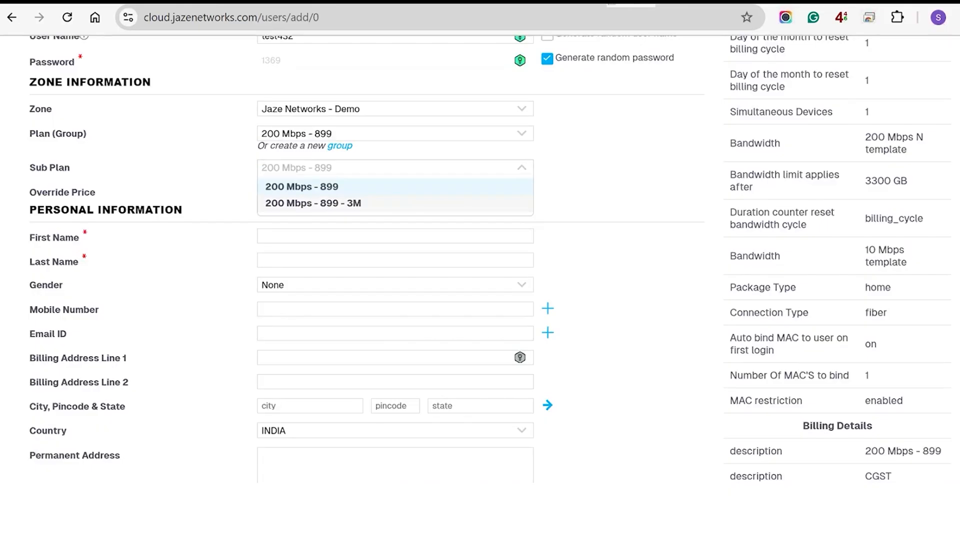
{"action": "left_click", "coordinate": [395, 236]}
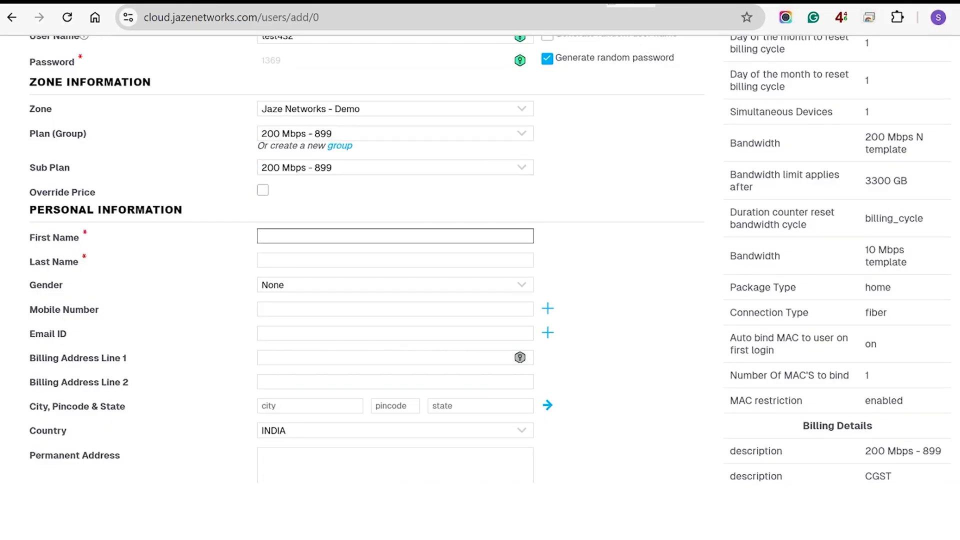
Fill in the subscriber's name, mobile number and e-mail fields
{"action": "type", "text": "jaze"}
{"action": "left_click", "coordinate": [395, 260]}
{"action": "type", "text": "test"}
{"action": "left_click", "coordinate": [395, 309]}
{"action": "type", "text": "987654345"}
{"action": "left_click", "coordinate": [395, 334]}
{"action": "scroll", "coordinate": [395, 310], "scroll_direction": "down", "scroll_amount": 5}
{"action": "left_click", "coordinate": [367, 248]}
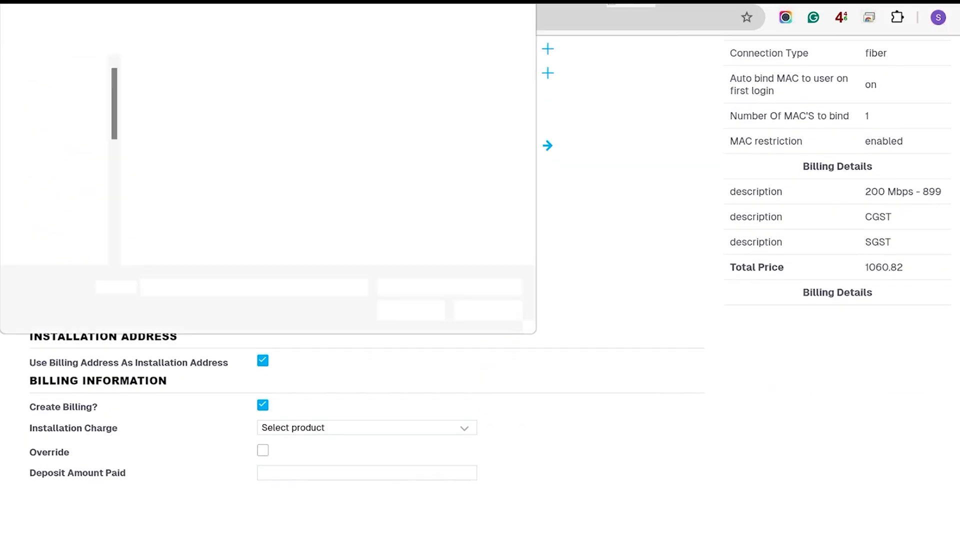
{"action": "scroll", "coordinate": [367, 310], "scroll_direction": "down", "scroll_amount": 9}
{"action": "left_click", "coordinate": [367, 324]}
Set user type Home, fill a free circuit ID, and enter an Aadhar Card ID number
{"action": "left_click", "coordinate": [310, 342]}
{"action": "left_click", "coordinate": [532, 346]}
{"action": "scroll", "coordinate": [367, 310], "scroll_direction": "down", "scroll_amount": 3}
{"action": "left_click", "coordinate": [310, 382]}
{"action": "left_click", "coordinate": [424, 383]}
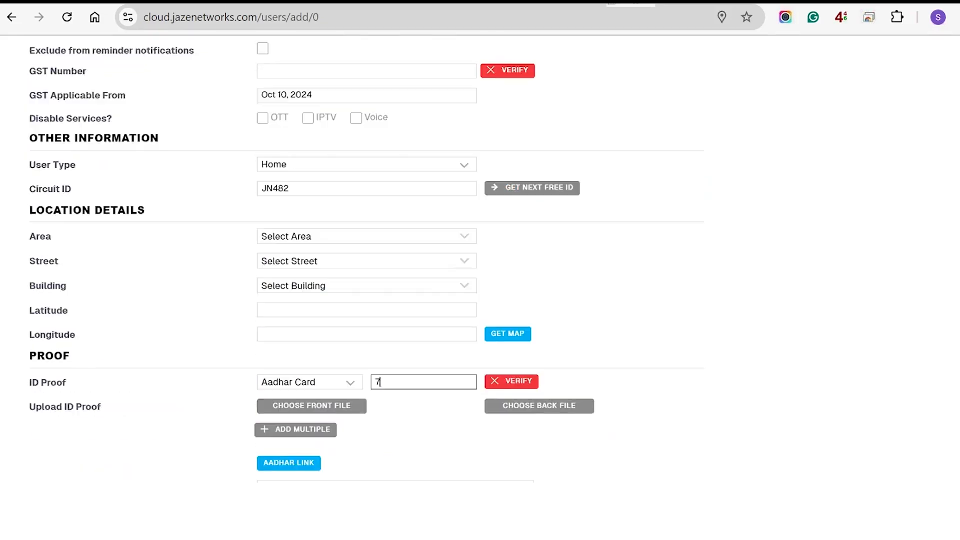
{"action": "scroll", "coordinate": [367, 260], "scroll_direction": "down", "scroll_amount": 15}
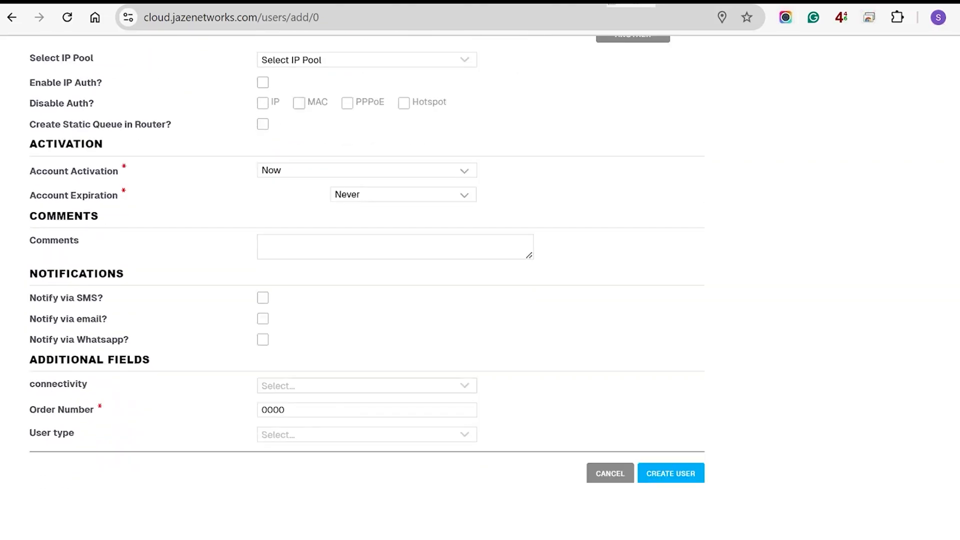
Set connectivity to fiber, enter the order number, create the user and open its details
{"action": "left_click", "coordinate": [367, 385]}
{"action": "left_click", "coordinate": [367, 422]}
{"action": "left_click", "coordinate": [367, 434]}
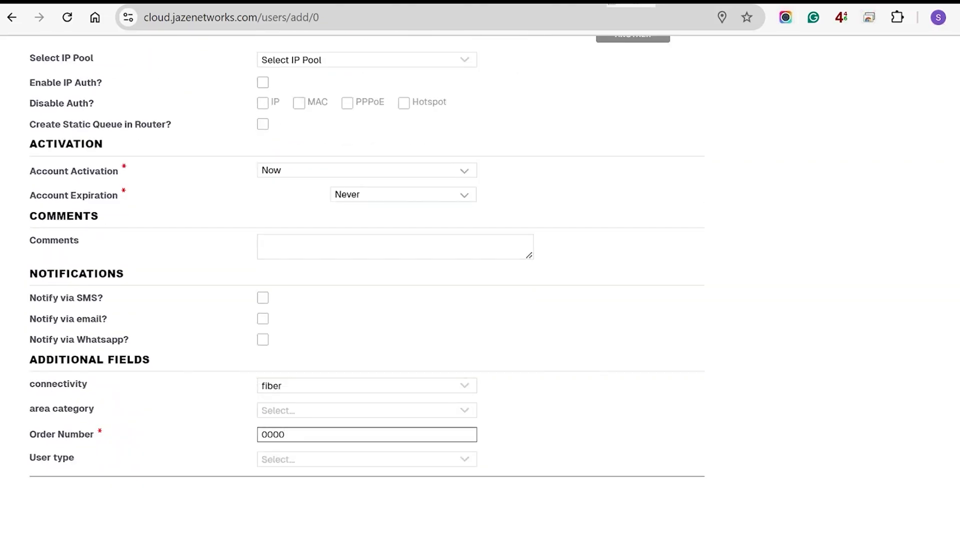
{"action": "type", "text": "0000"}
{"action": "scroll", "coordinate": [367, 310], "scroll_direction": "down", "scroll_amount": 1}
{"action": "left_click", "coordinate": [671, 473]}
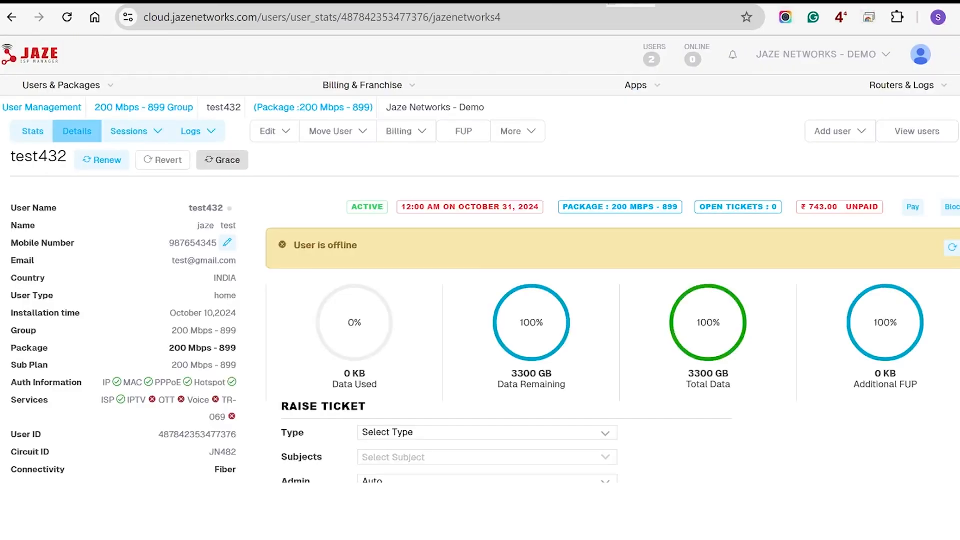
{"action": "left_click", "coordinate": [77, 131]}
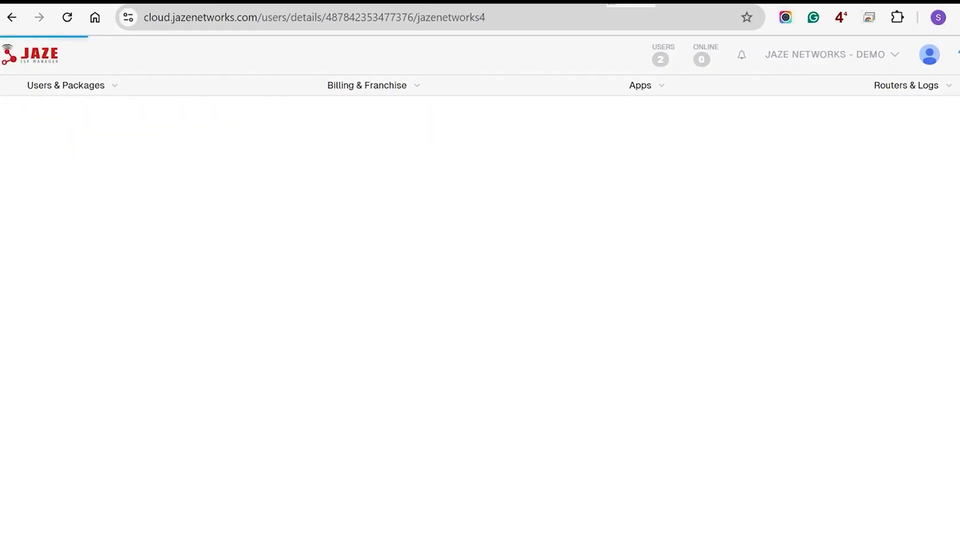